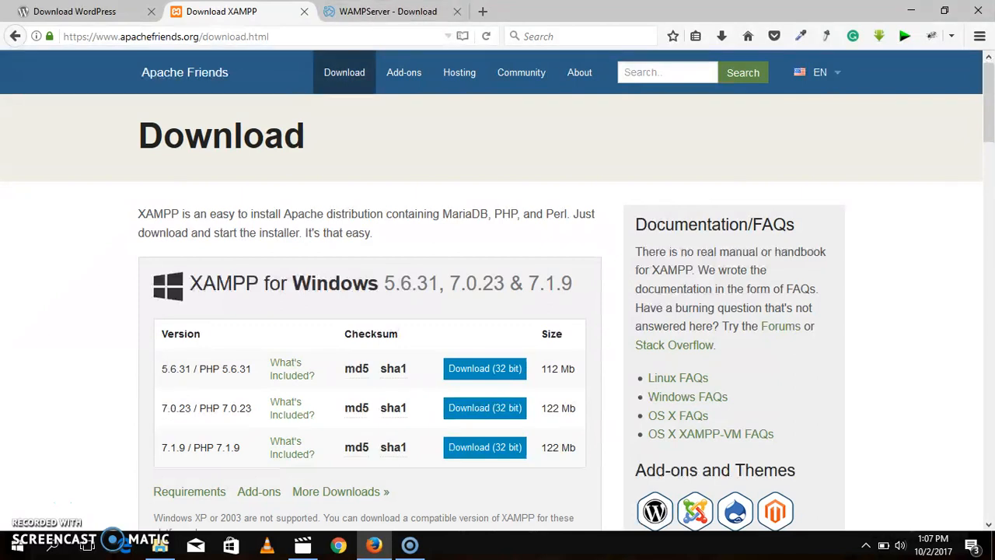
# Step: Compare the XAMPP and WAMPServer download pages as local server options
pyautogui.click(385, 11)
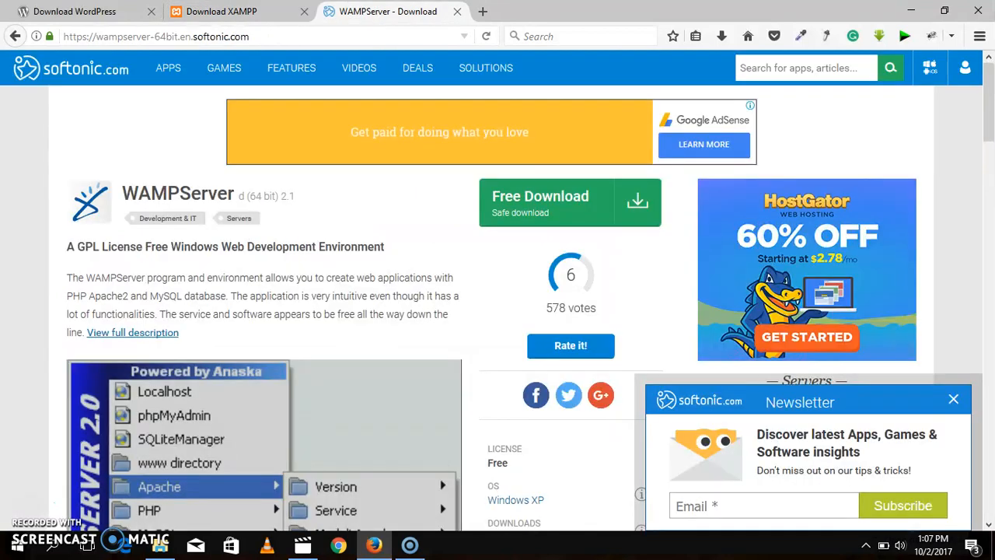
pyautogui.click(223, 11)
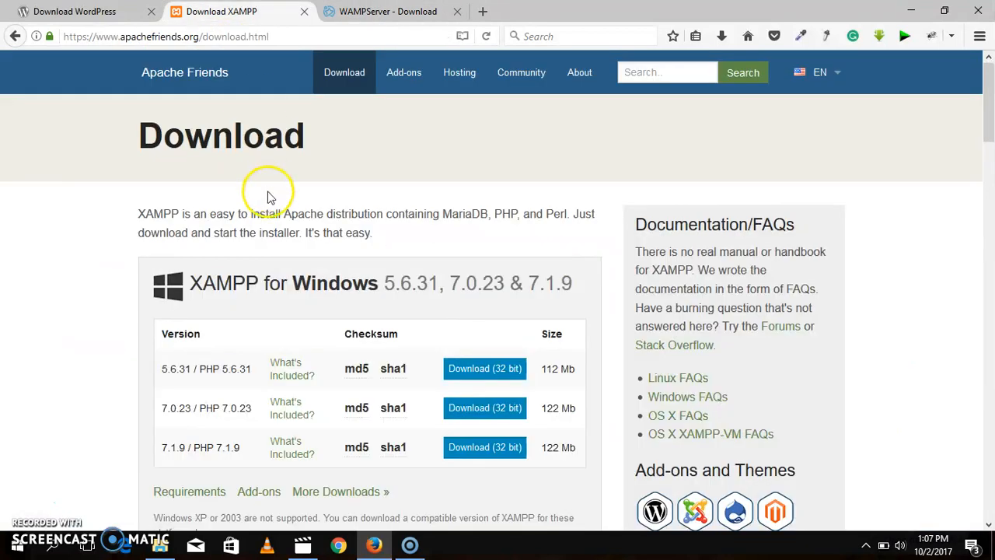
pyautogui.click(385, 11)
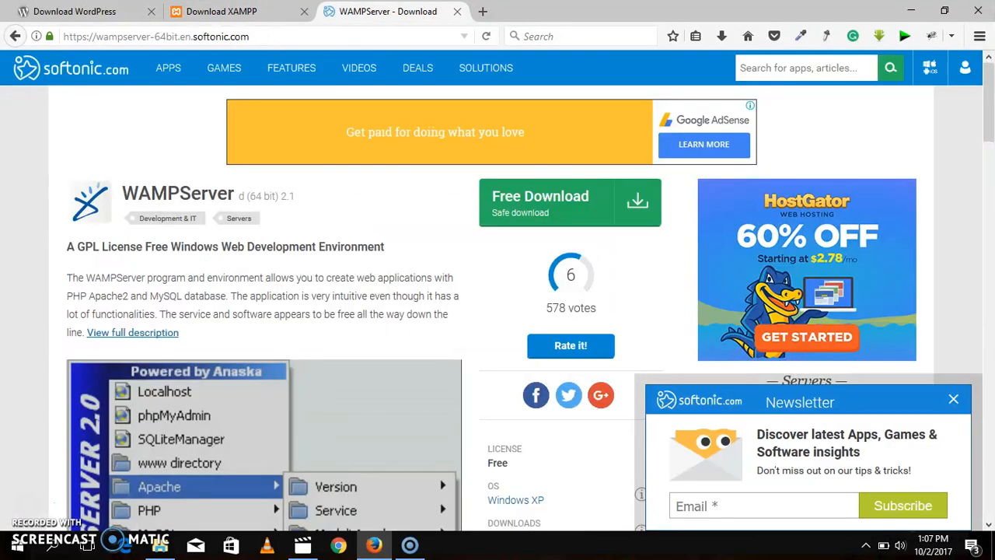
pyautogui.click(241, 7)
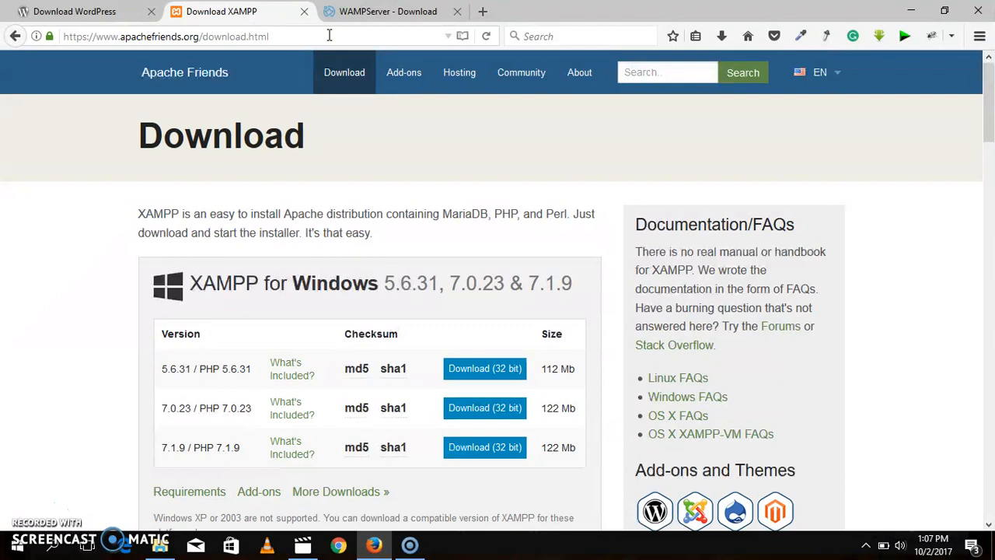
pyautogui.click(385, 12)
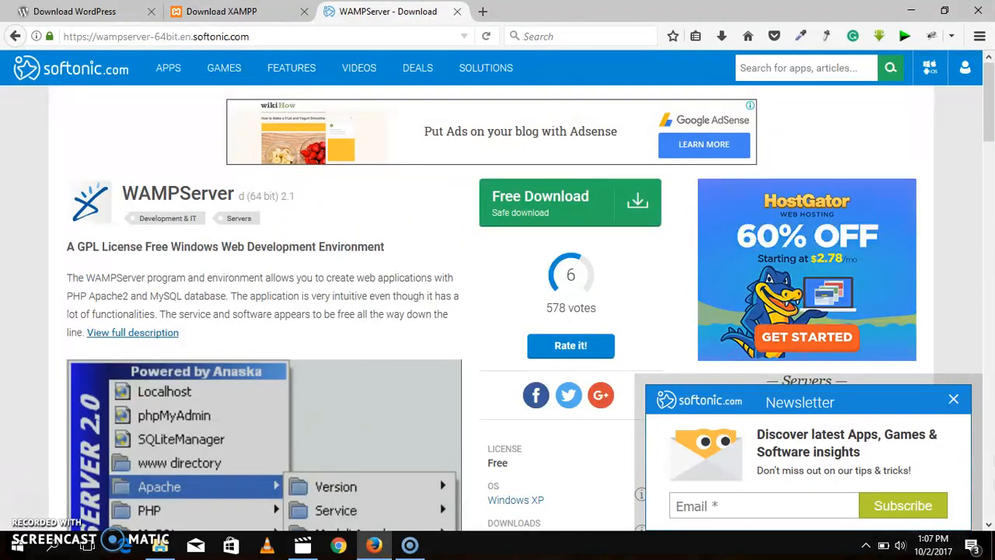
pyautogui.click(221, 11)
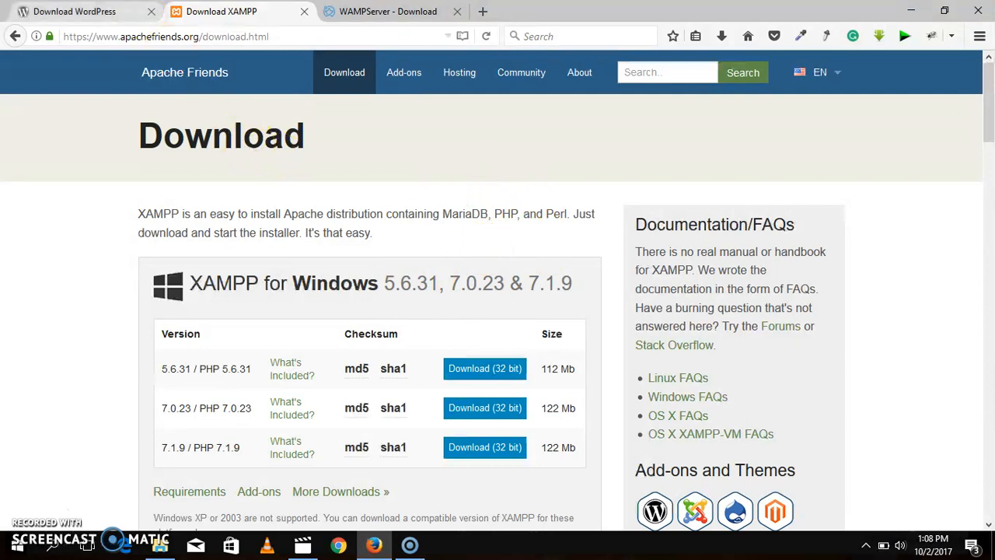
# Step: Review the WordPress 4.8.2 download page alongside the XAMPP for Windows download page
pyautogui.click(86, 12)
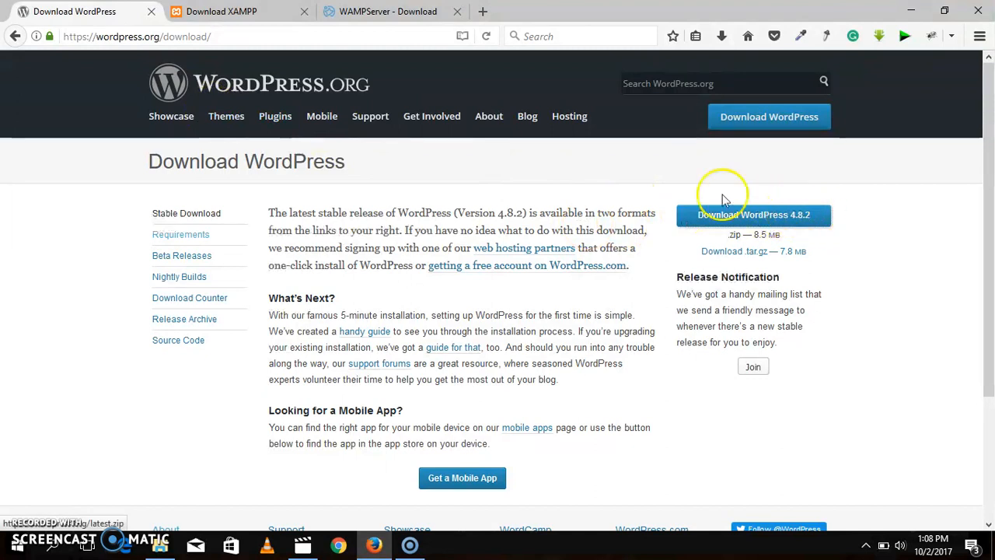
pyautogui.hotkey('ctrl', 'Tab')
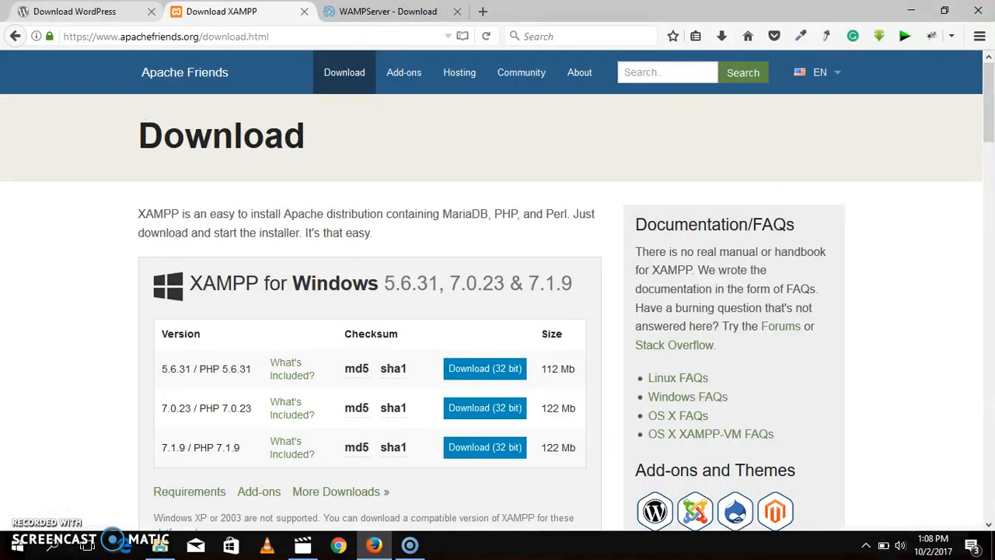
pyautogui.click(62, 11)
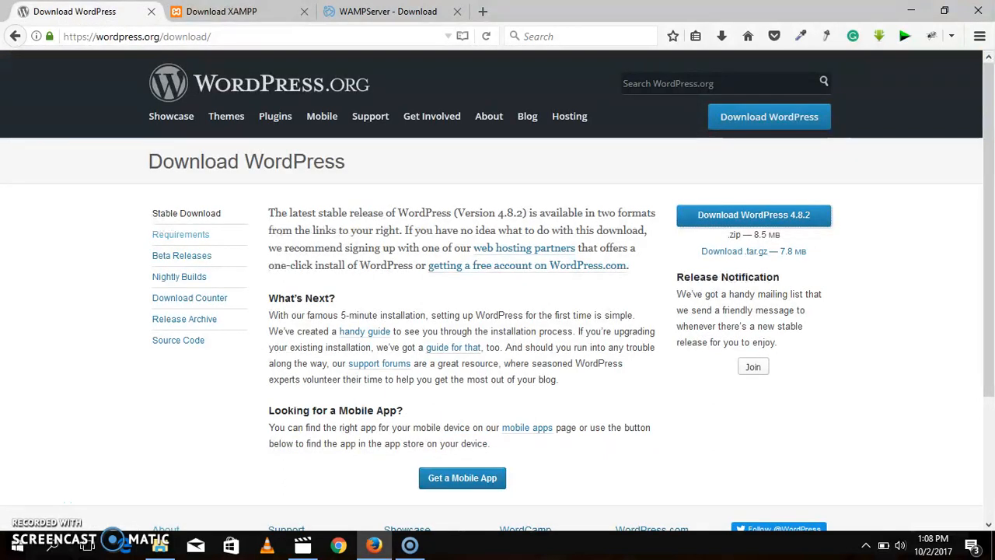
pyautogui.click(249, 12)
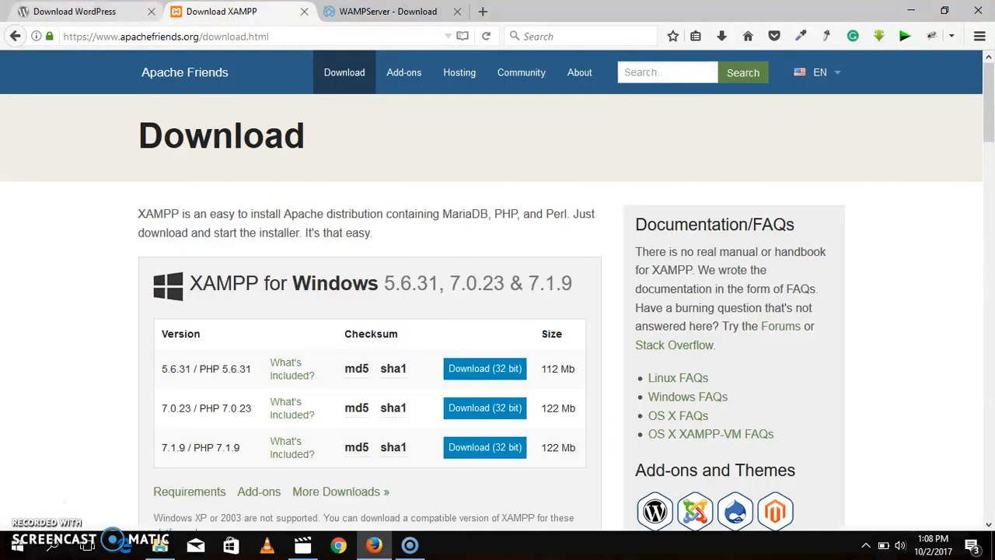
pyautogui.click(75, 12)
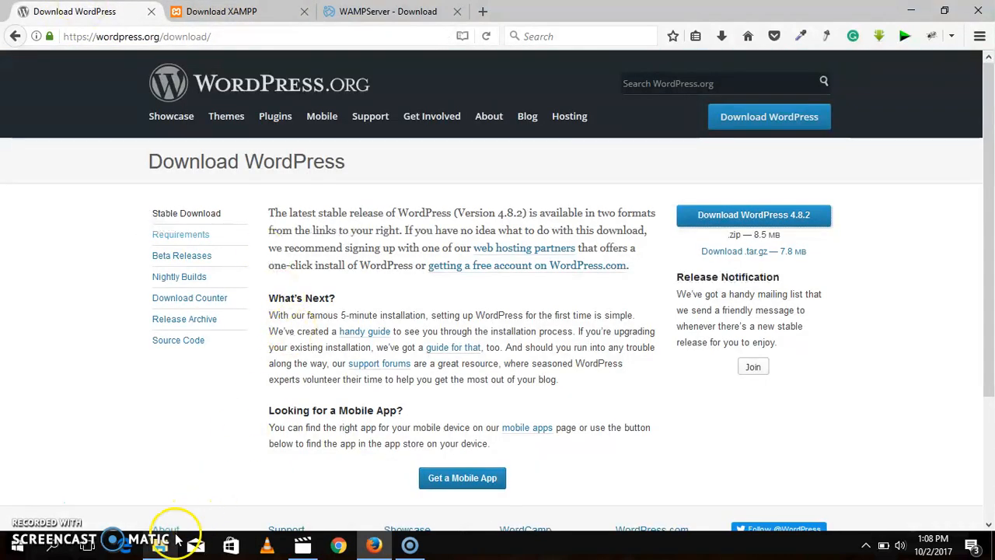
pyautogui.moveTo(167, 547)
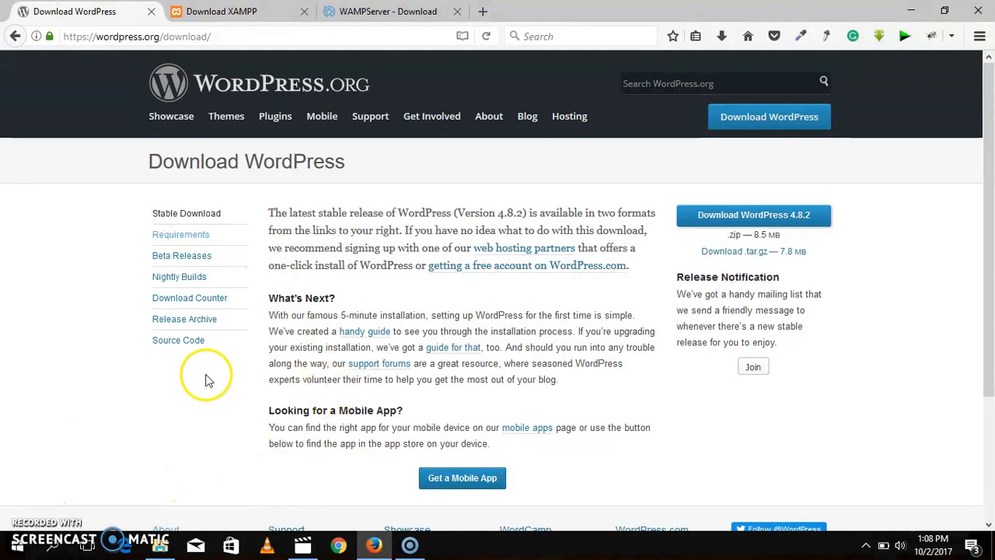
pyautogui.click(222, 12)
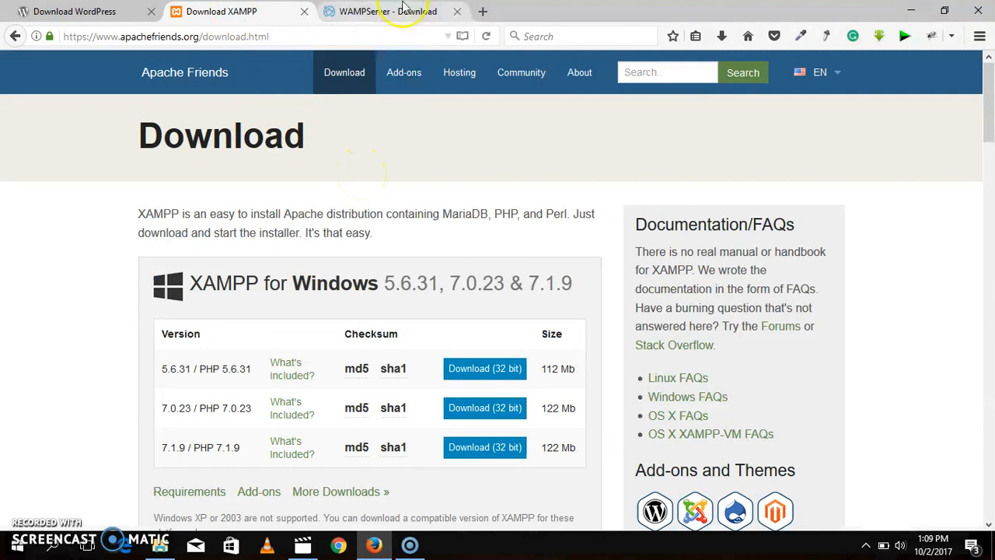
# Step: Close the WAMPServer download page and return to the WordPress download page
pyautogui.click(324, 17)
pyautogui.click(297, 14)
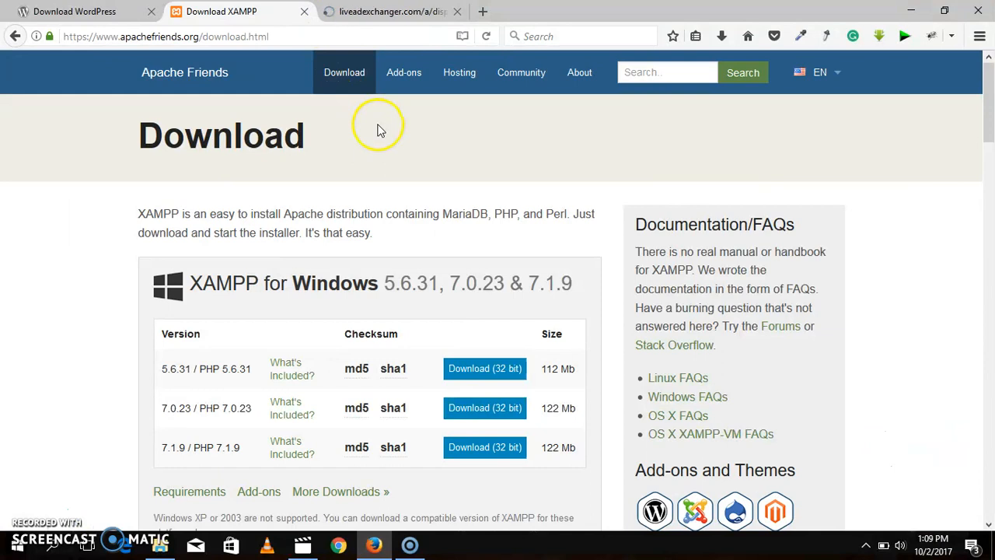
pyautogui.click(457, 11)
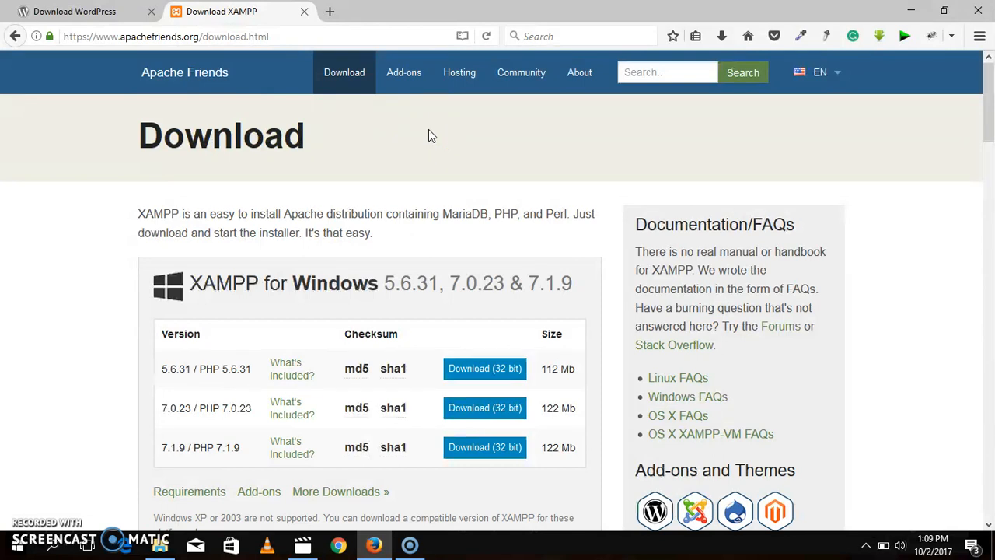
pyautogui.hotkey('ctrl', 'shift', 'Tab')
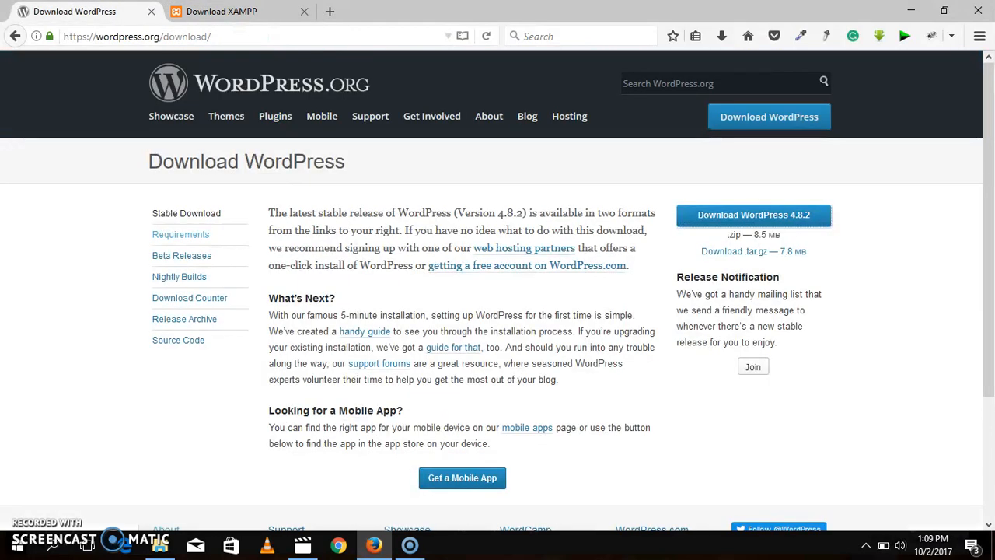
# Step: Switch to File Explorer and open the htdocs folder inside the xampp folder on the C: drive
pyautogui.moveTo(159, 544)
pyautogui.click(177, 502)
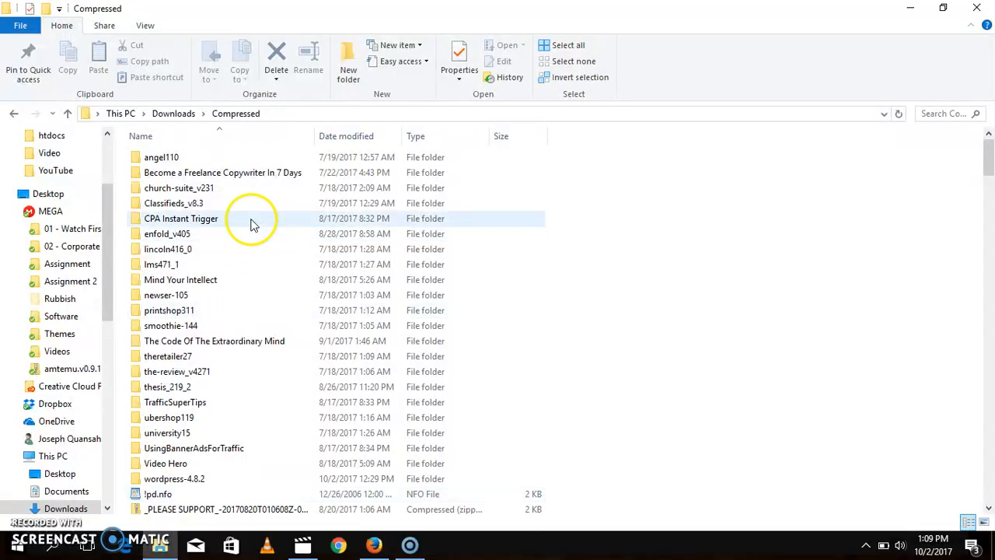
pyautogui.moveTo(106, 231); pyautogui.dragTo(115, 294)
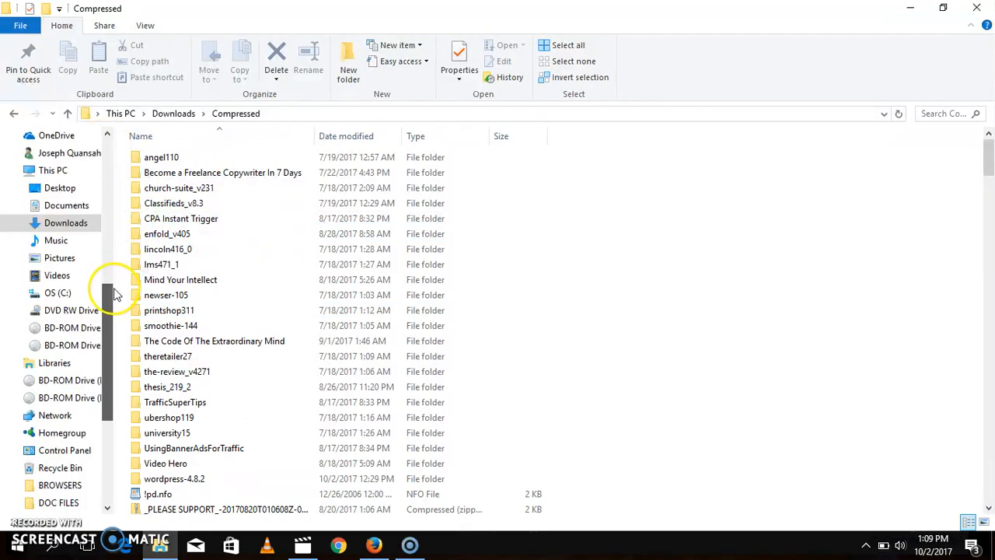
pyautogui.click(51, 294)
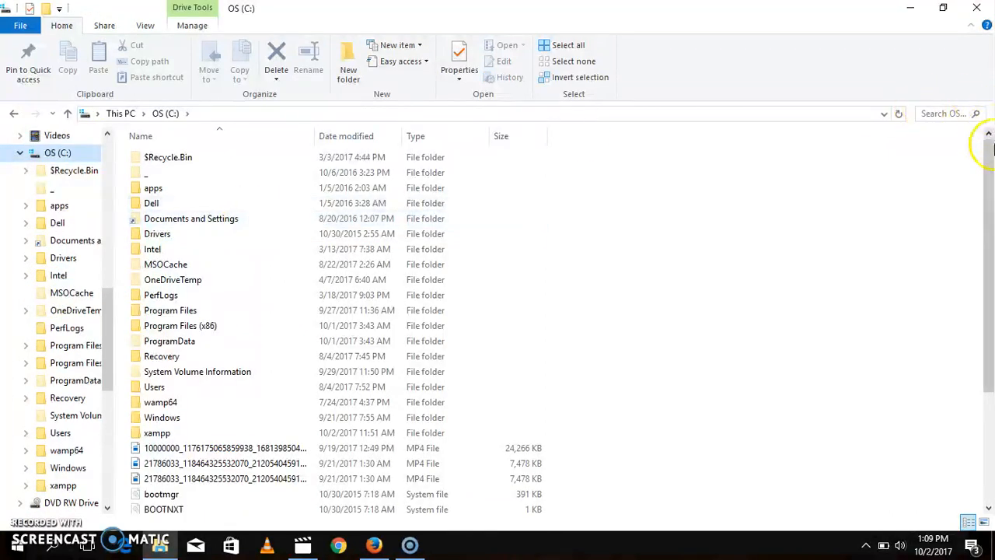
pyautogui.moveTo(987, 141); pyautogui.dragTo(985, 215)
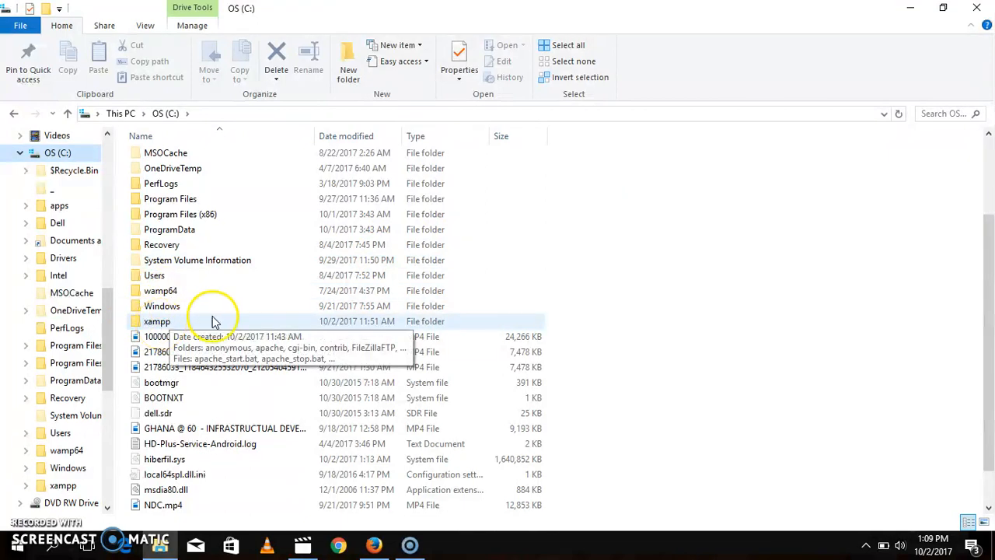
pyautogui.doubleClick(171, 325)
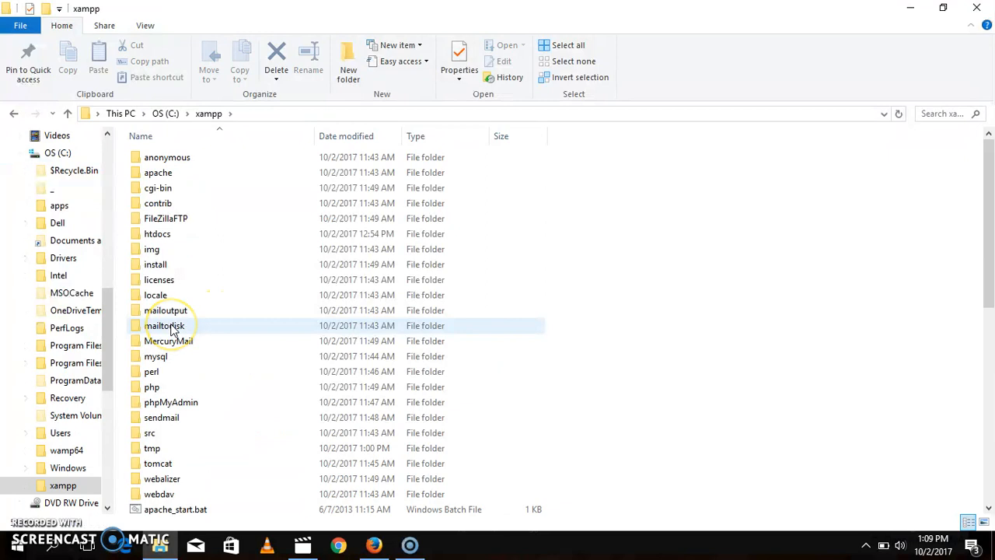
pyautogui.moveTo(989, 222); pyautogui.dragTo(990, 150)
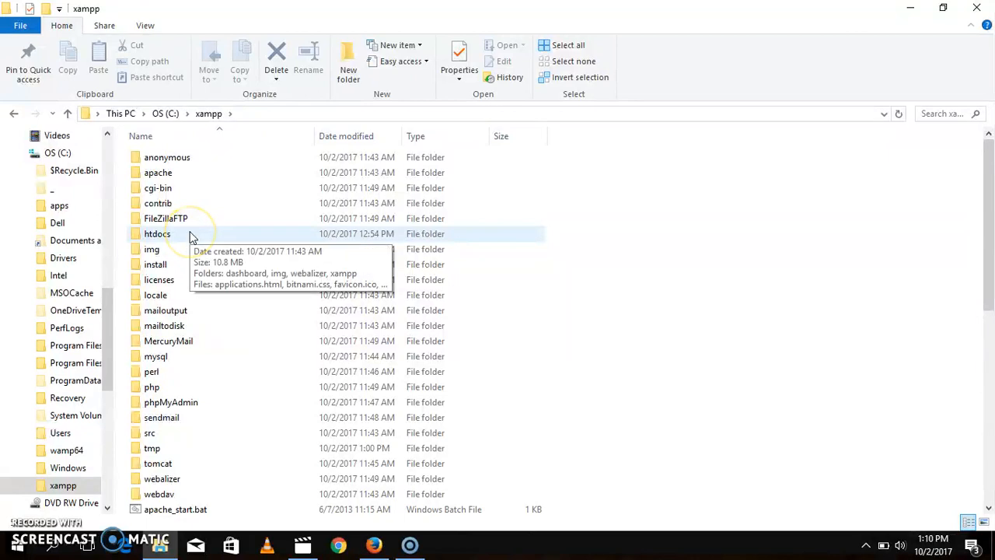
pyautogui.doubleClick(189, 234)
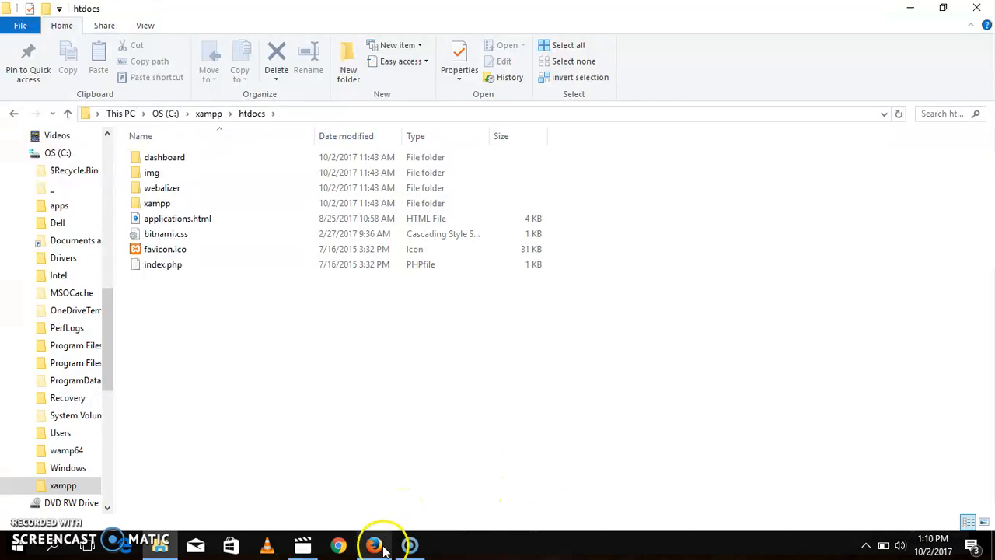
pyautogui.moveTo(168, 550)
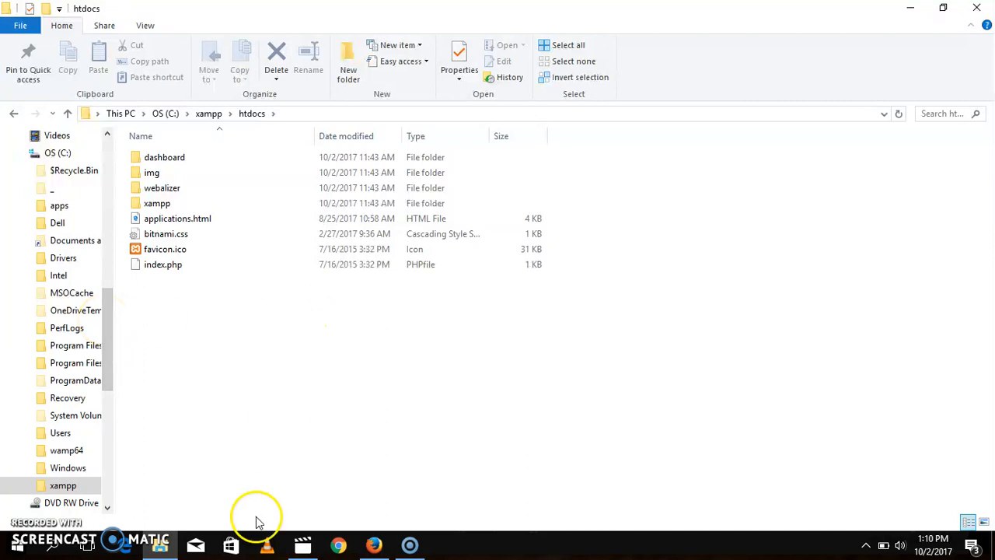
pyautogui.click(913, 9)
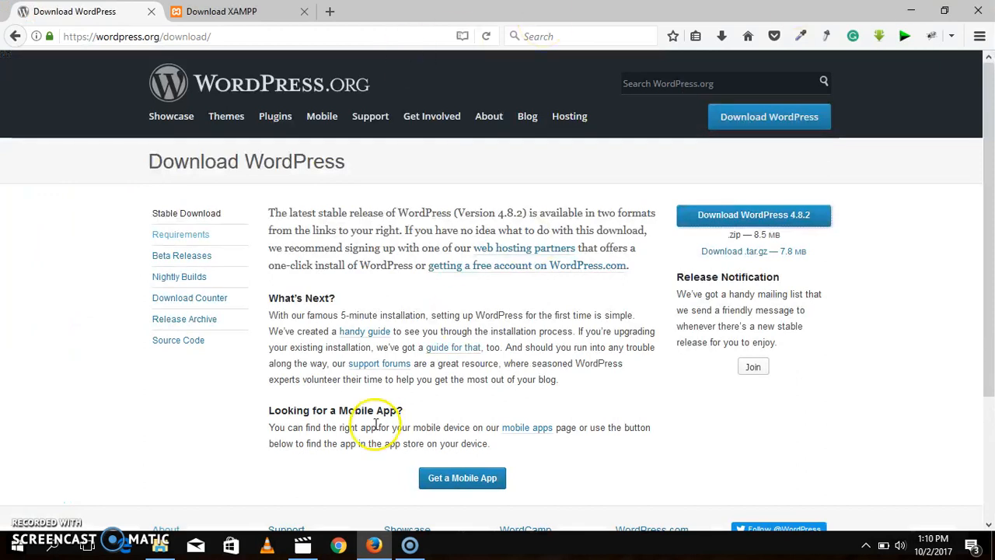
pyautogui.click(178, 511)
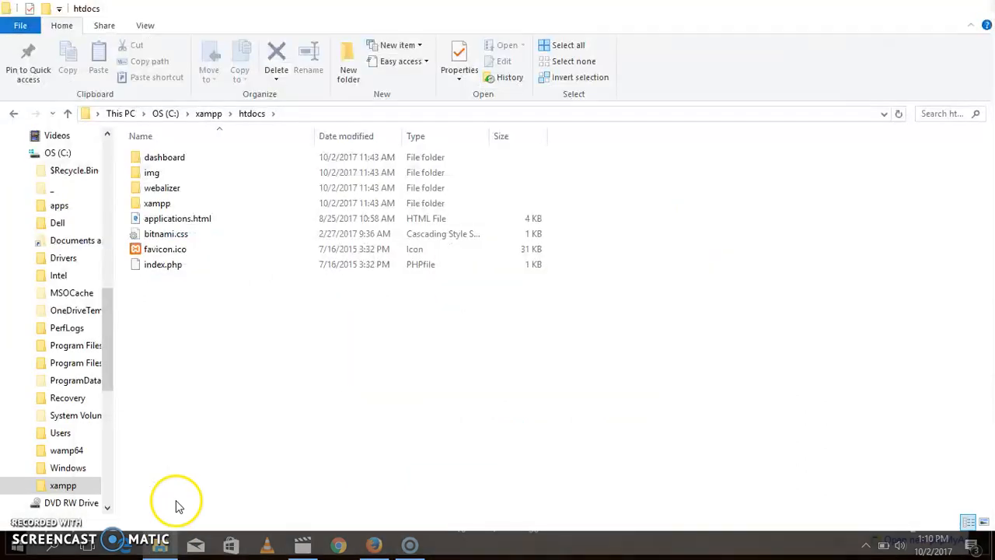
# Step: Open the extracted wordpress-4.8.2 folder inside the Compressed folder of Downloads
pyautogui.moveTo(106, 306); pyautogui.dragTo(121, 159)
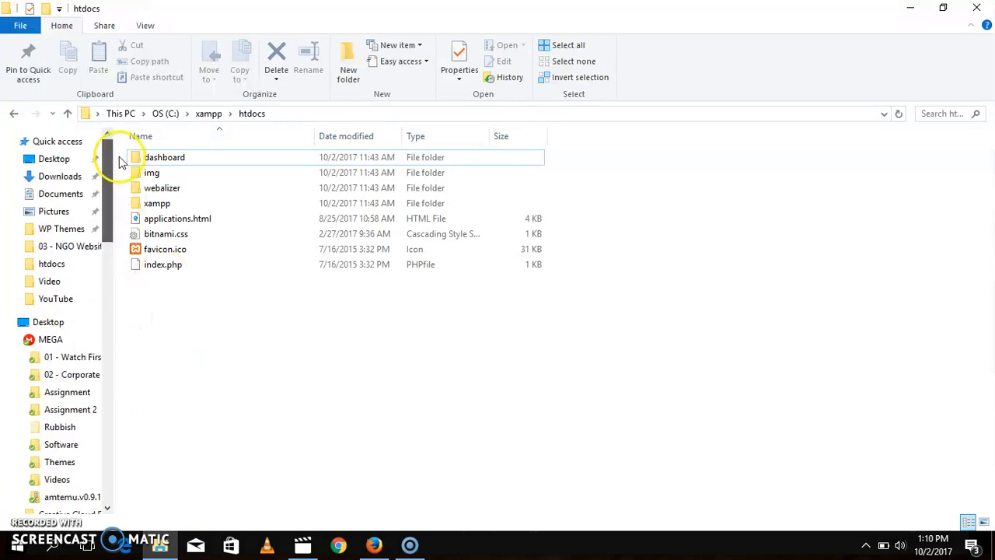
pyautogui.click(69, 177)
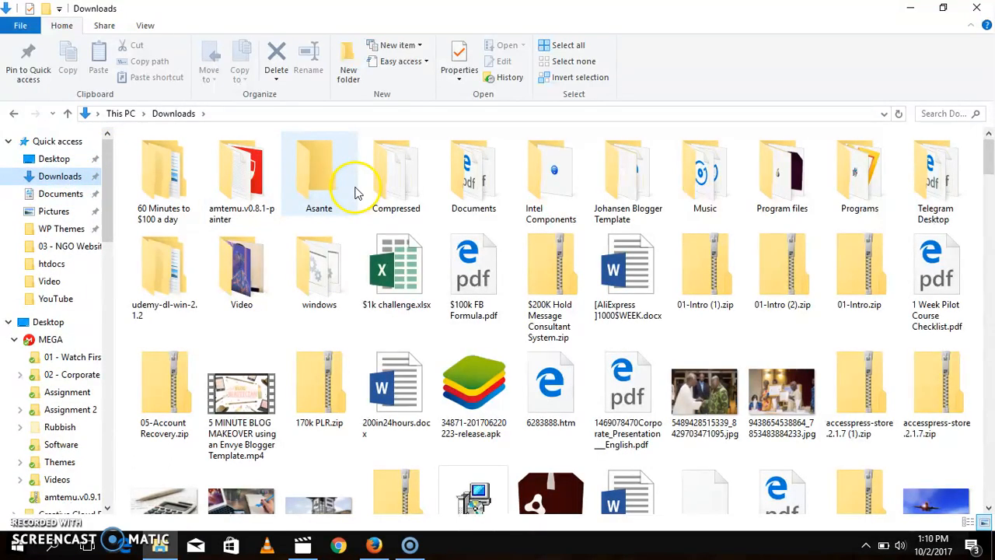
pyautogui.doubleClick(400, 175)
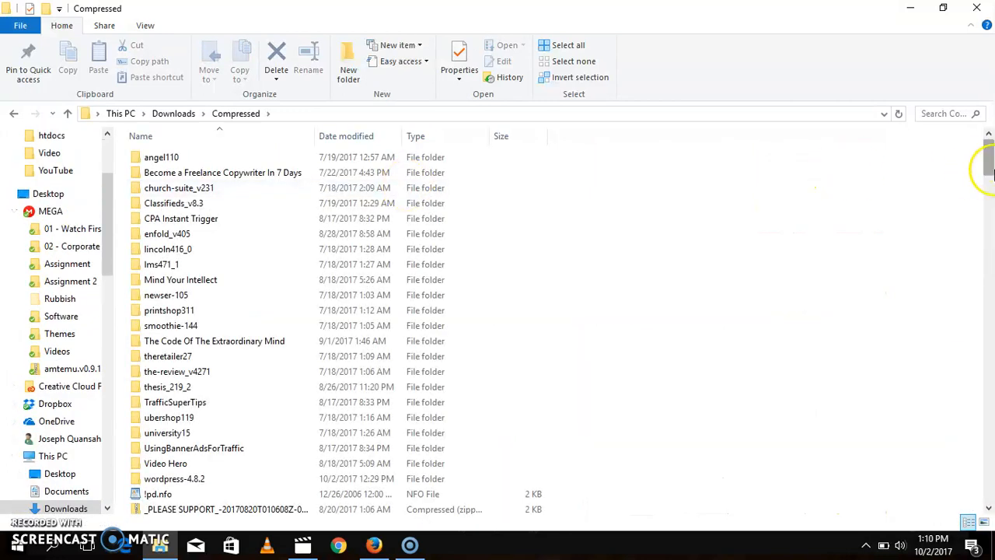
pyautogui.moveTo(987, 159); pyautogui.dragTo(988, 504)
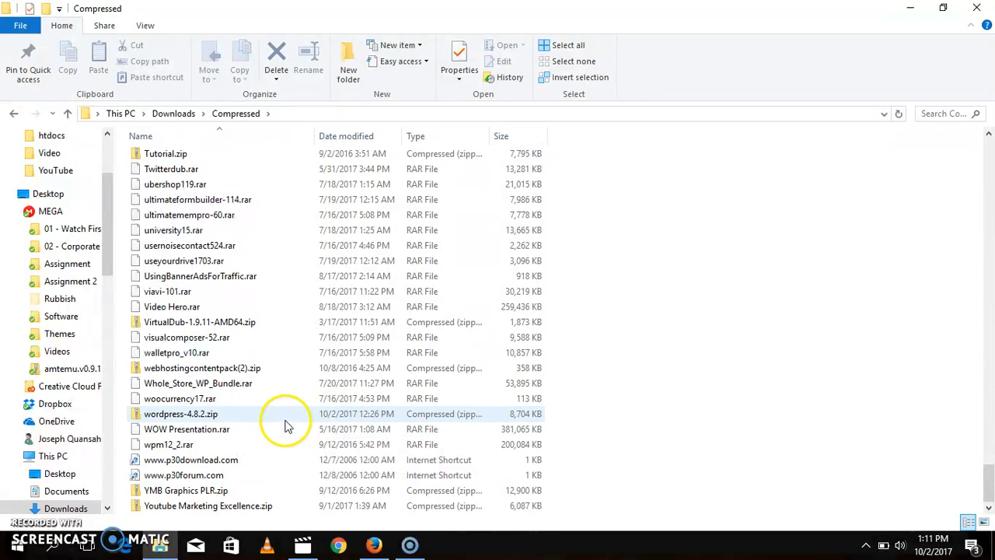
pyautogui.moveTo(988, 474); pyautogui.dragTo(989, 144)
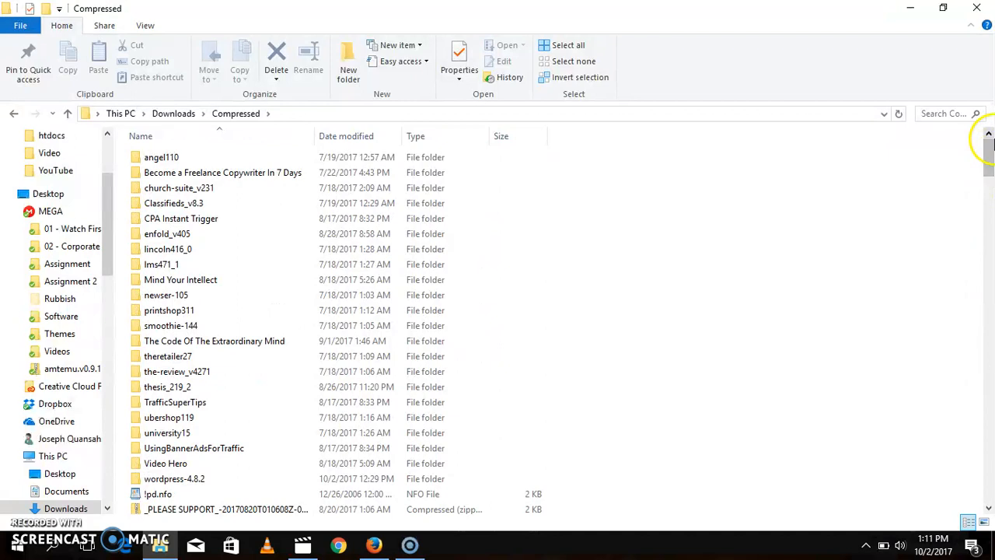
pyautogui.doubleClick(171, 483)
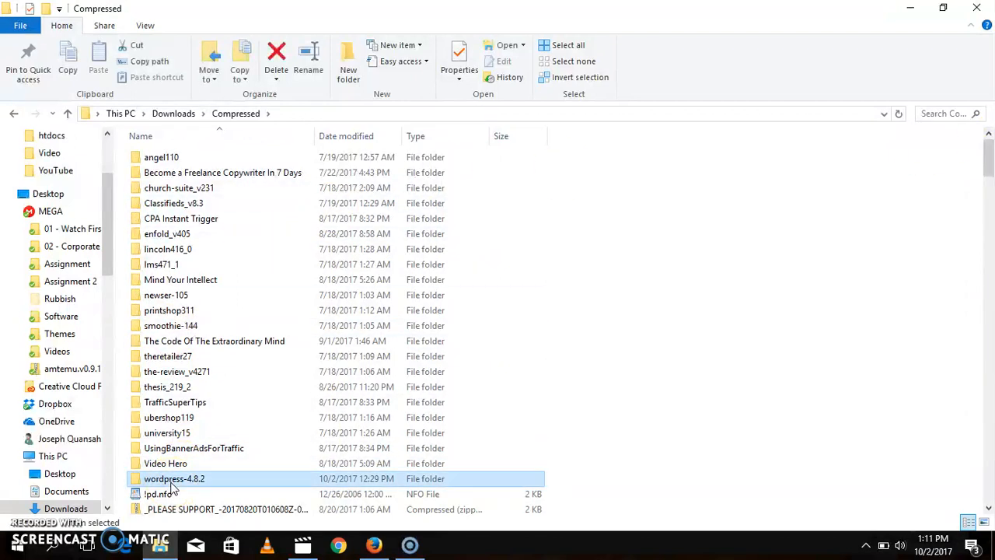
# Step: Copy the wordpress folder found inside wordpress-4.8.2
pyautogui.click(164, 160)
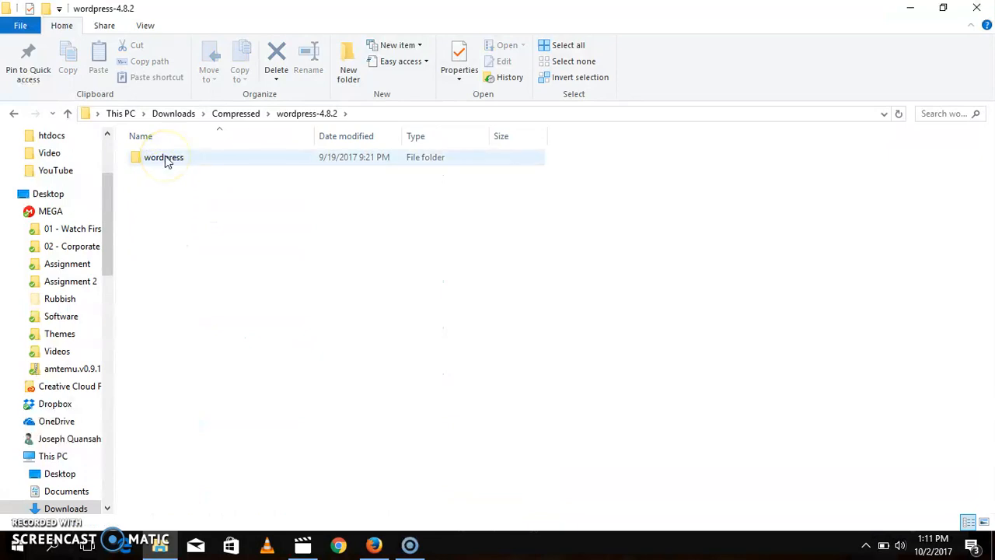
pyautogui.click(164, 160)
pyautogui.hotkey('ctrl', 'c')
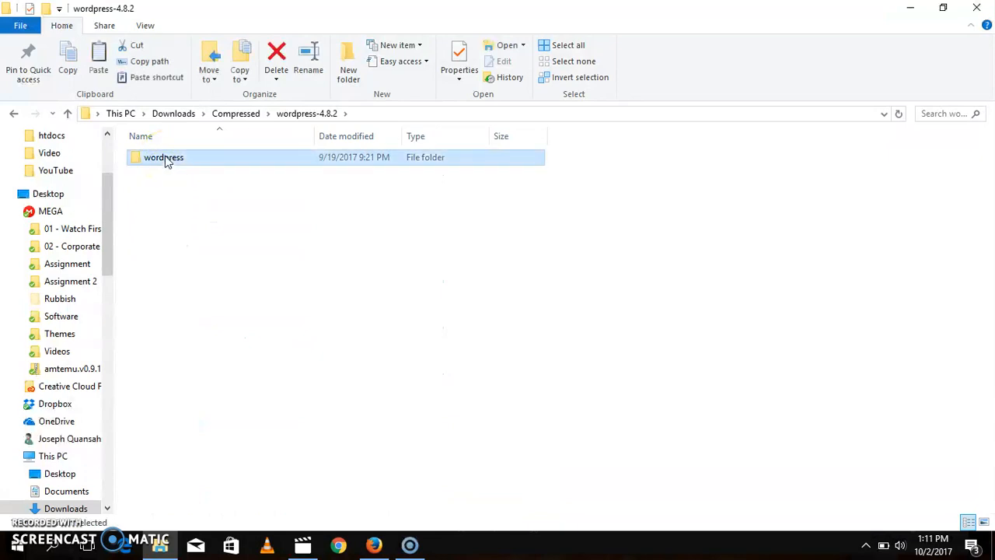
# Step: Open the htdocs folder inside the xampp folder on the C: drive and paste the copied wordpress folder into it
pyautogui.moveTo(108, 212); pyautogui.dragTo(111, 161)
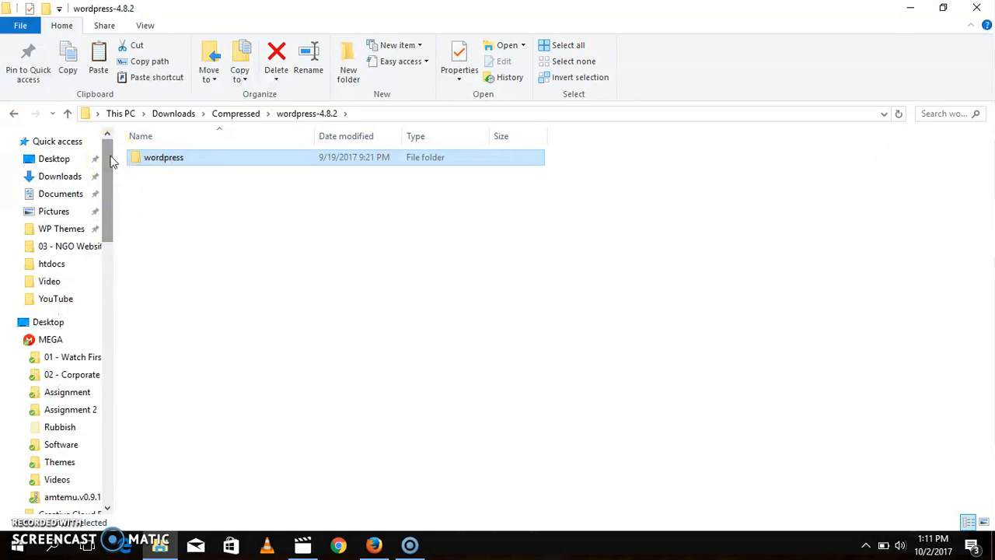
pyautogui.moveTo(111, 162); pyautogui.dragTo(109, 262)
pyautogui.click(54, 276)
pyautogui.moveTo(977, 215); pyautogui.dragTo(991, 311)
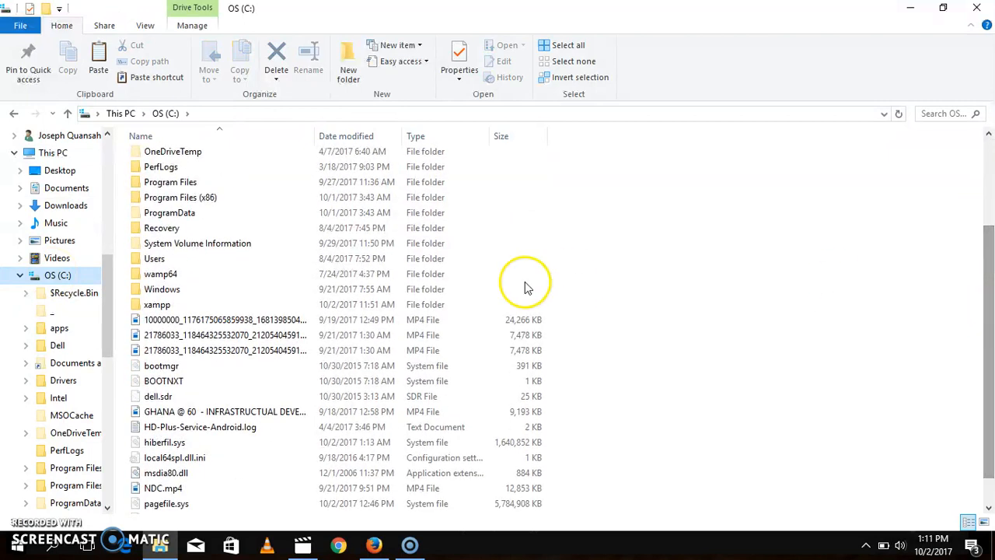
pyautogui.doubleClick(176, 308)
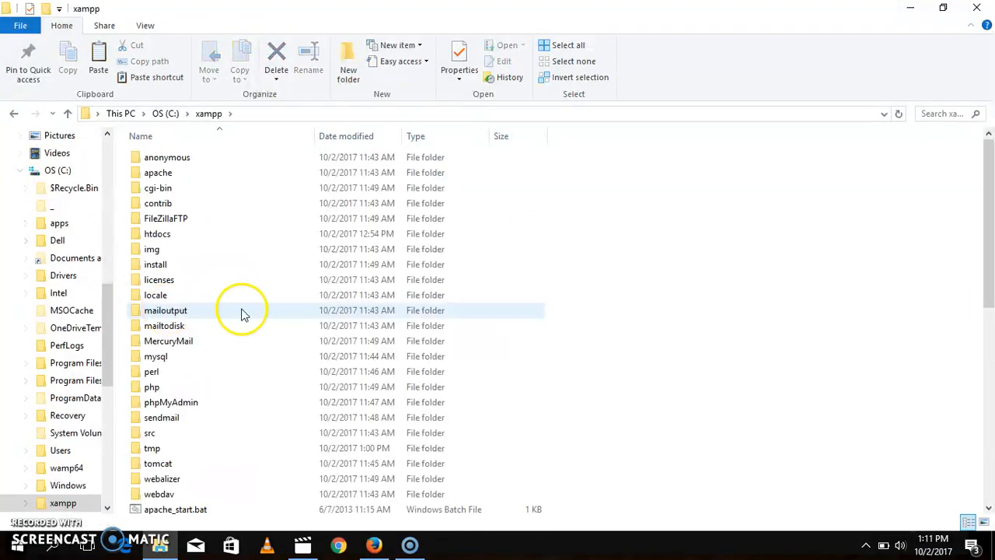
pyautogui.moveTo(992, 237)
pyautogui.mouseDown()
pyautogui.moveTo(979, 259)
pyautogui.moveTo(977, 229)
pyautogui.mouseUp()
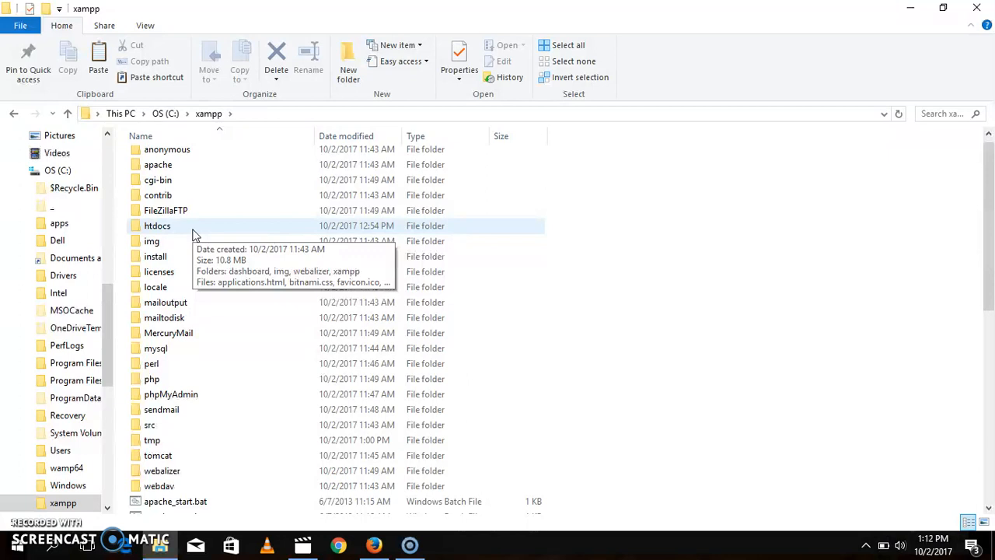
pyautogui.doubleClick(158, 226)
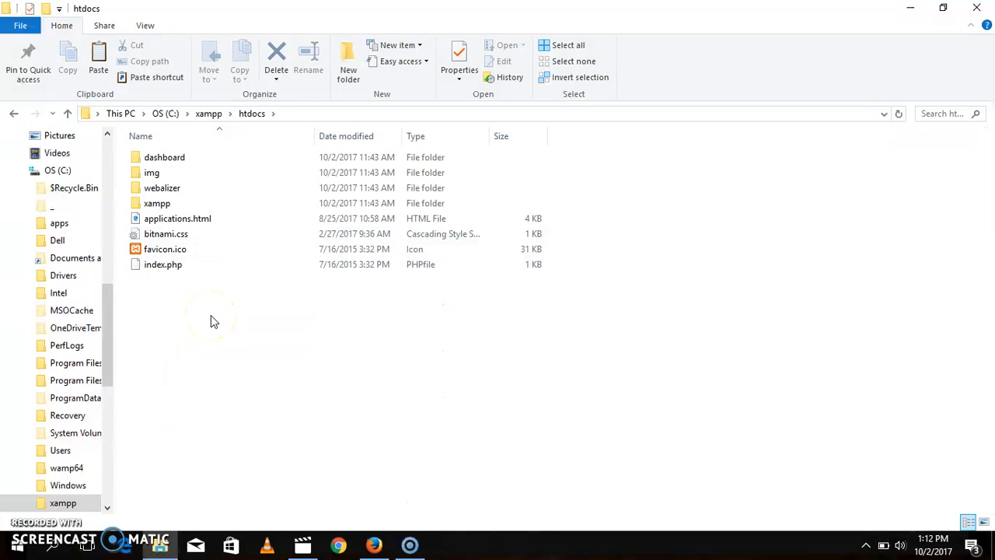
pyautogui.hotkey('ctrl', 'v')
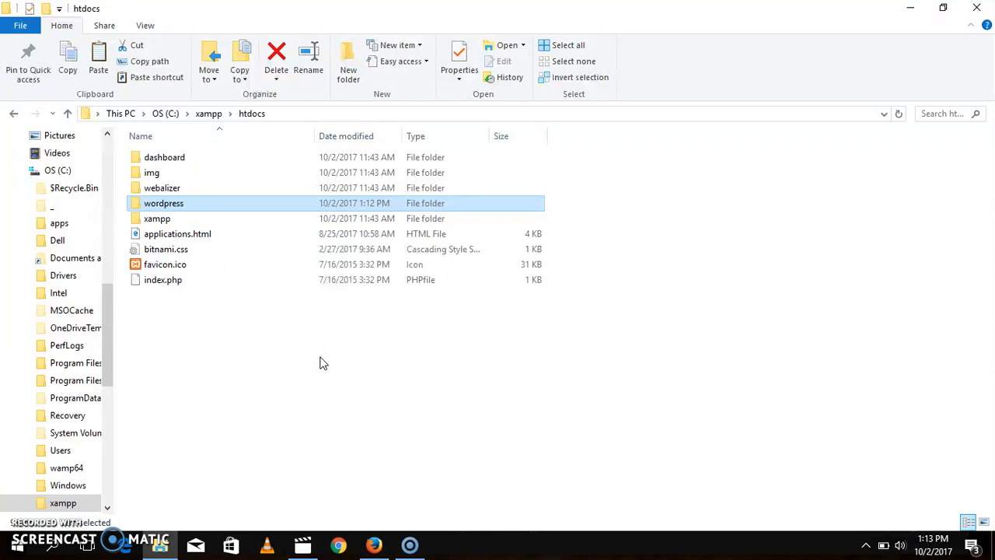
pyautogui.click(322, 363)
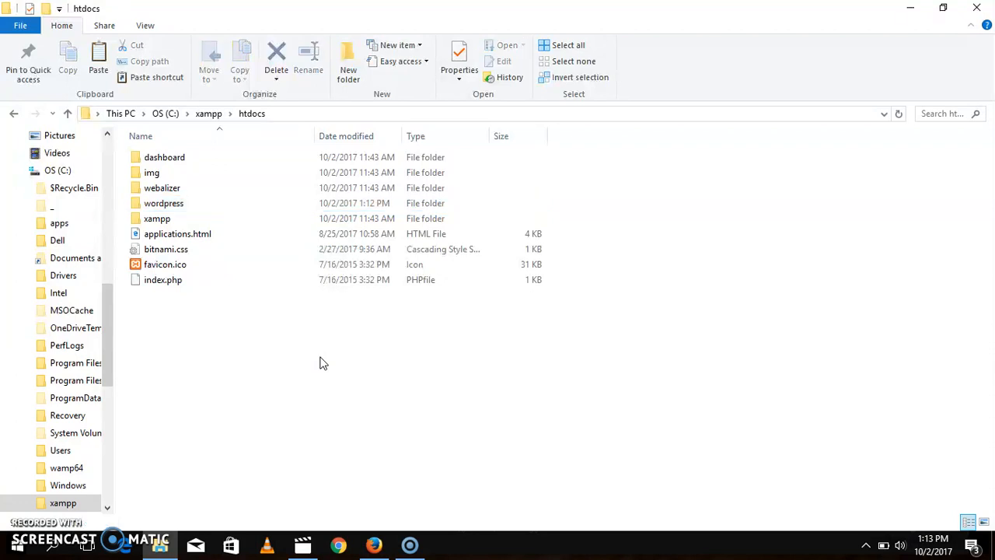
# Step: Switch to Firefox, open a blank tab and return to the Download XAMPP page
pyautogui.click(374, 544)
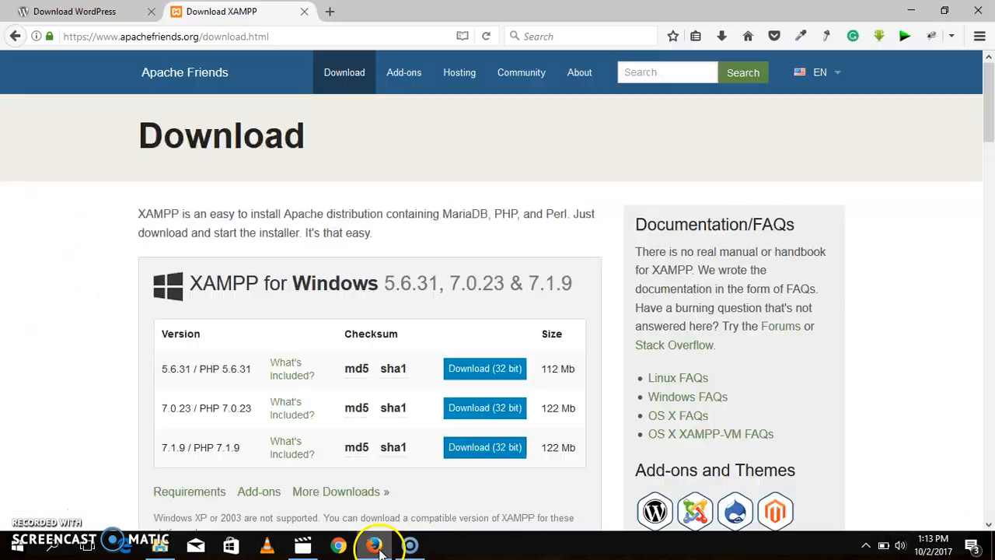
pyautogui.click(330, 11)
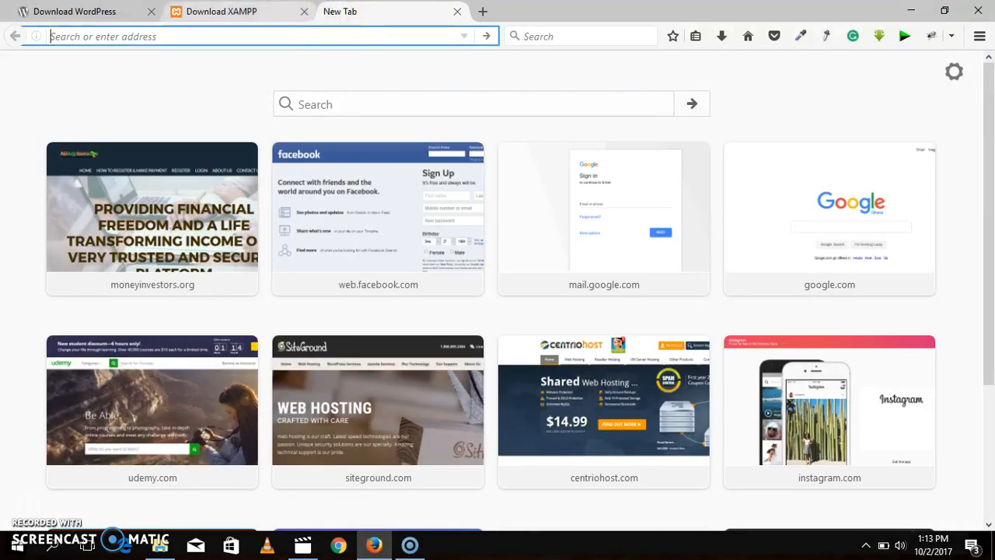
pyautogui.click(284, 11)
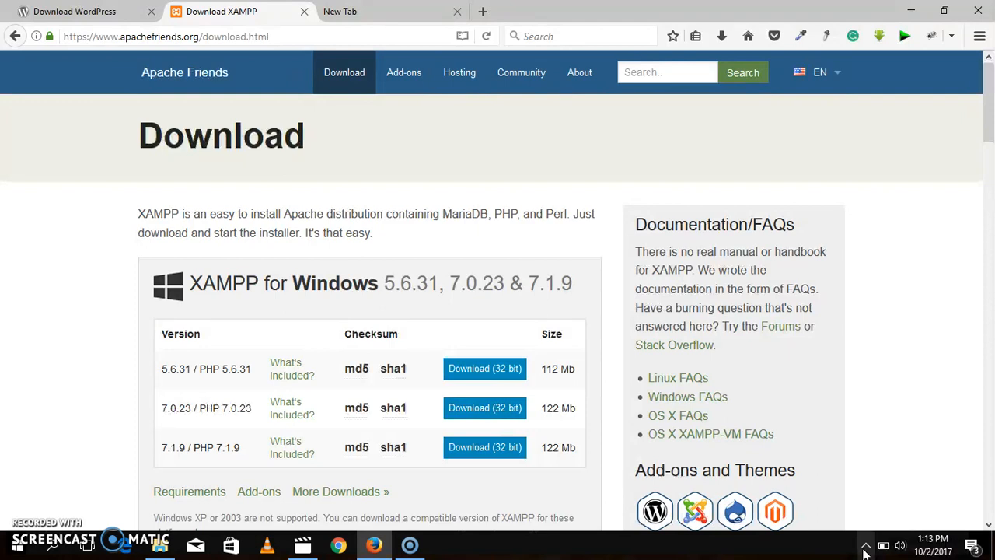
# Step: Check in the XAMPP control tray options whether the Apache, MySQL and FileZilla services are running
pyautogui.click(865, 548)
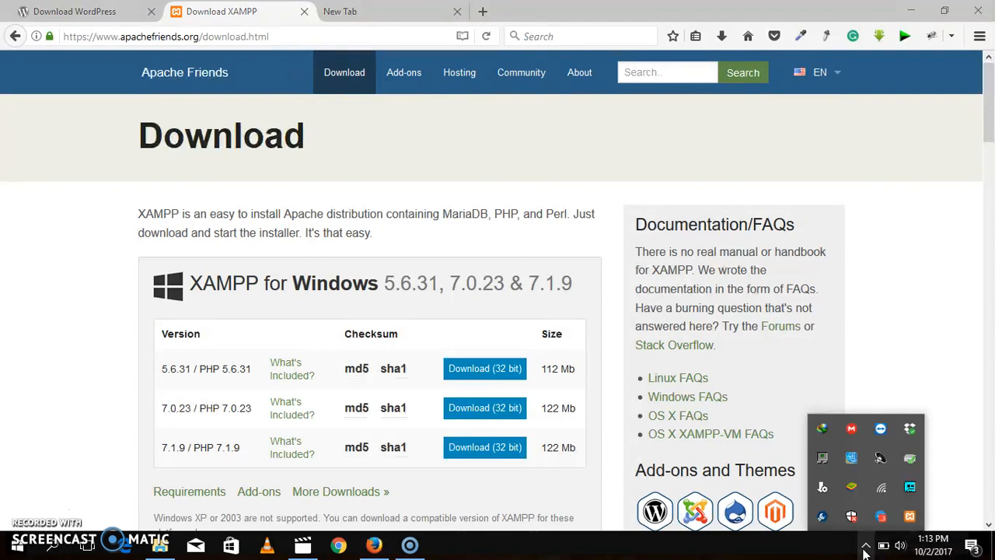
pyautogui.rightClick(911, 521)
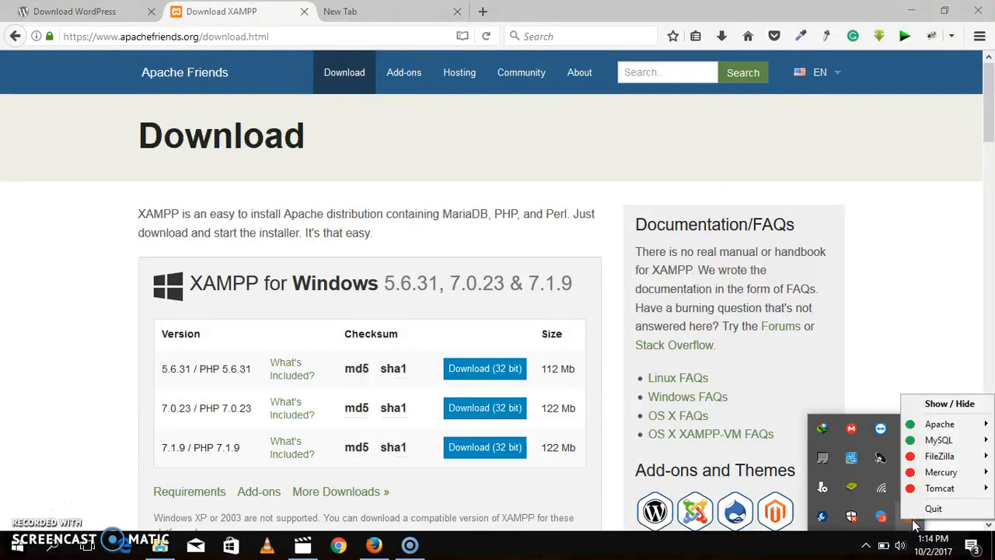
pyautogui.click(928, 459)
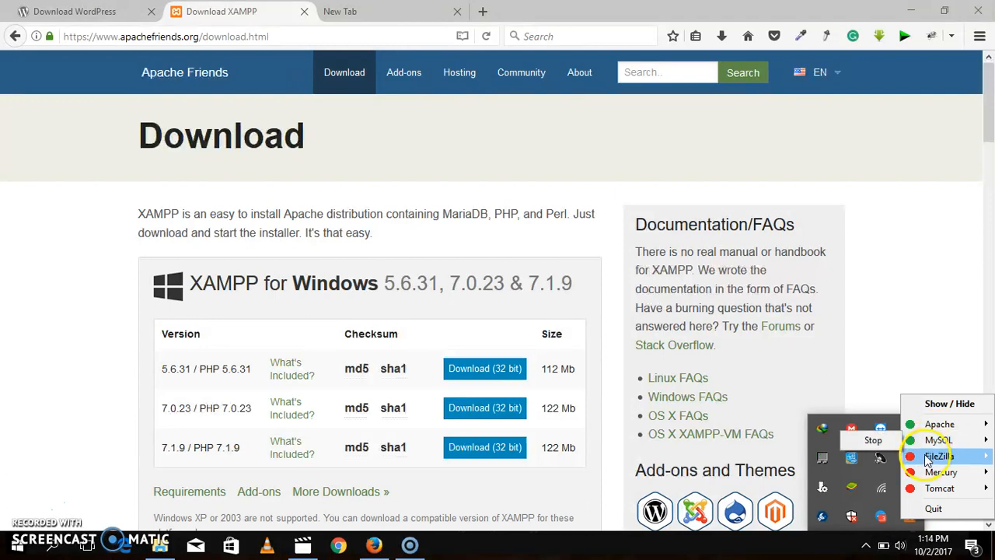
pyautogui.moveTo(927, 459)
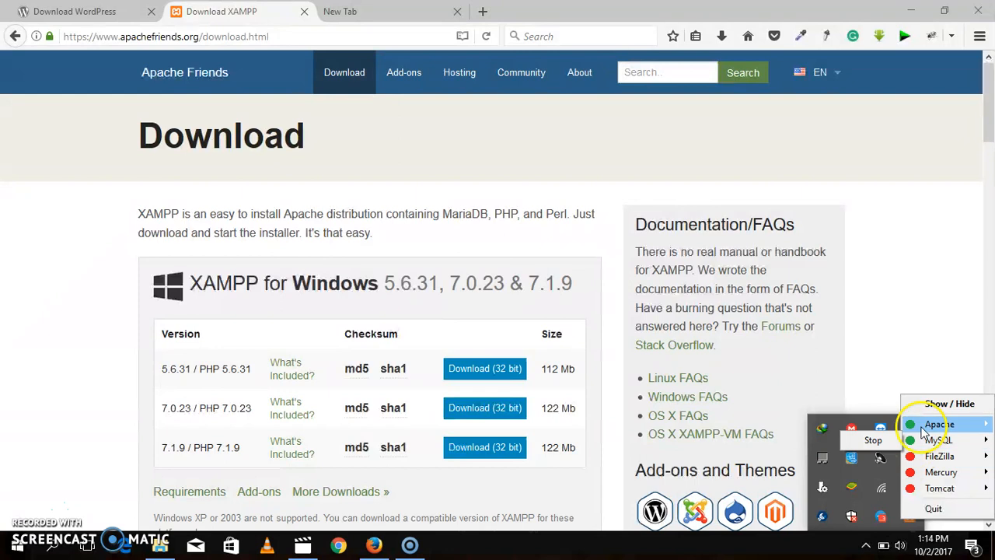
pyautogui.moveTo(925, 426)
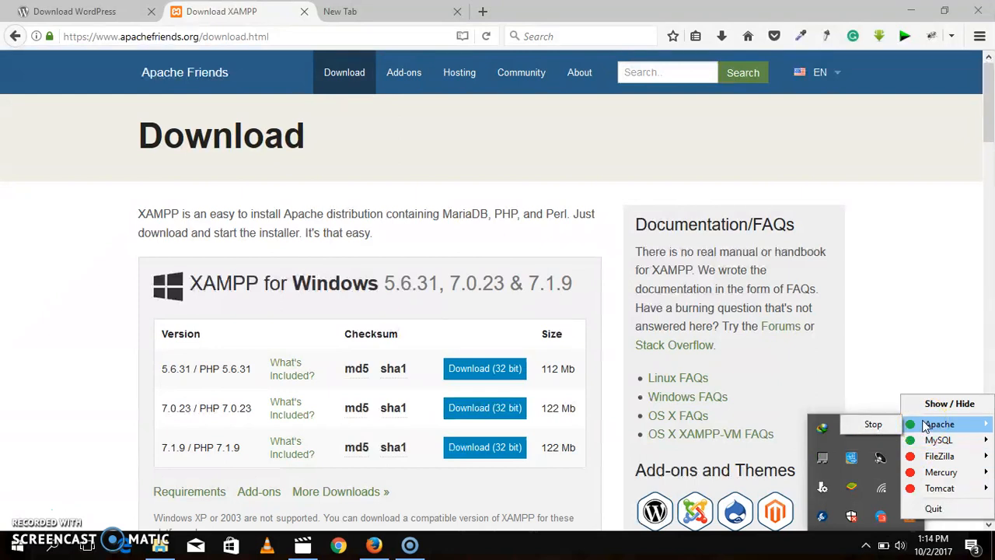
pyautogui.click(925, 426)
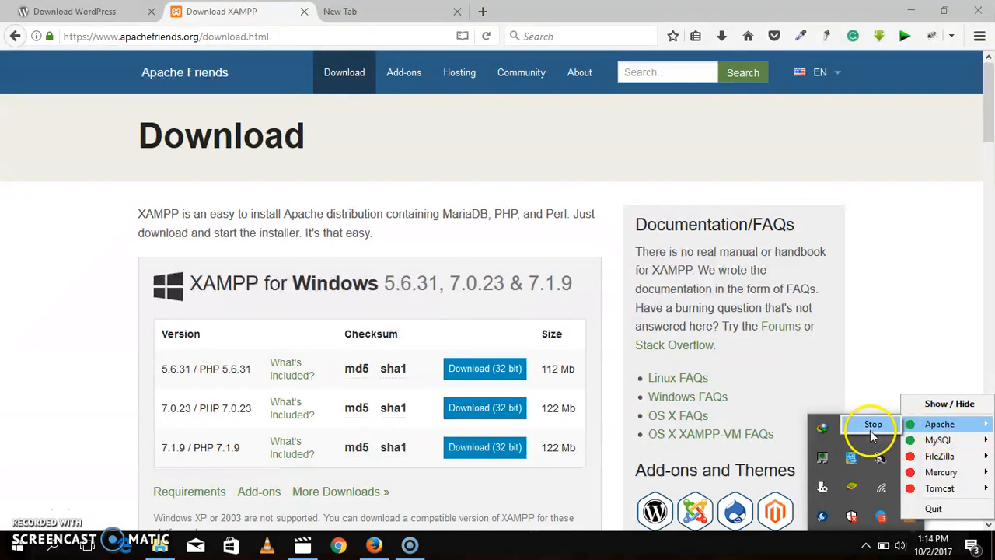
pyautogui.moveTo(959, 450)
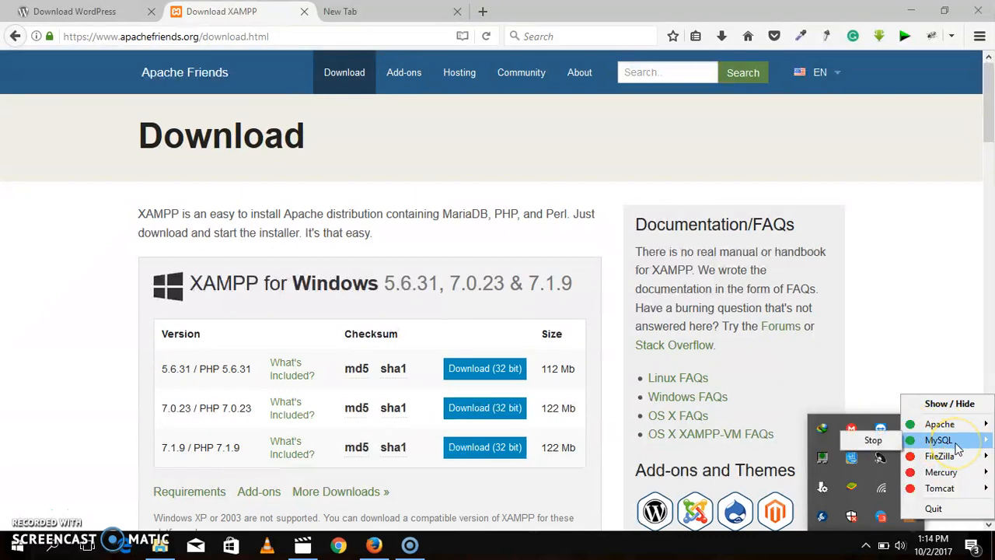
pyautogui.click(939, 444)
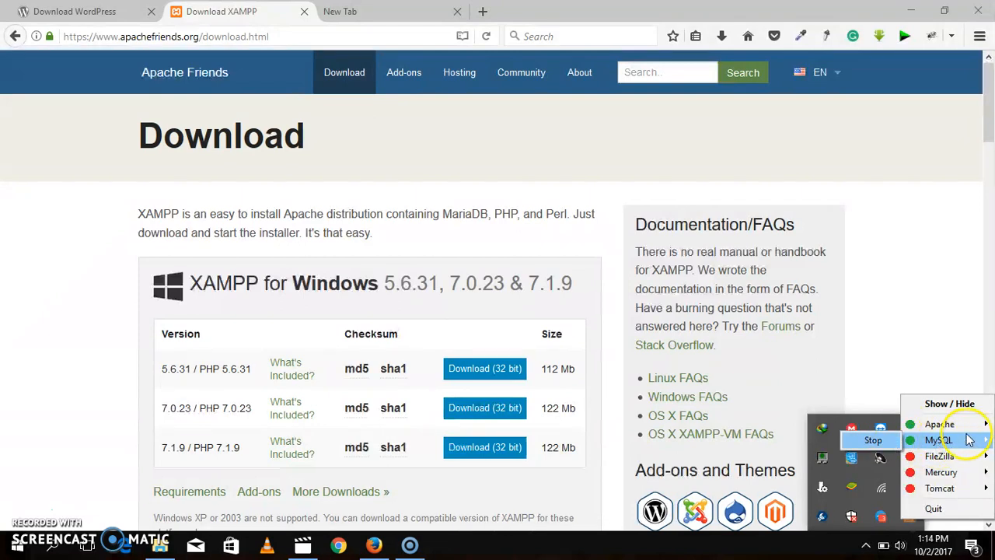
pyautogui.click(950, 457)
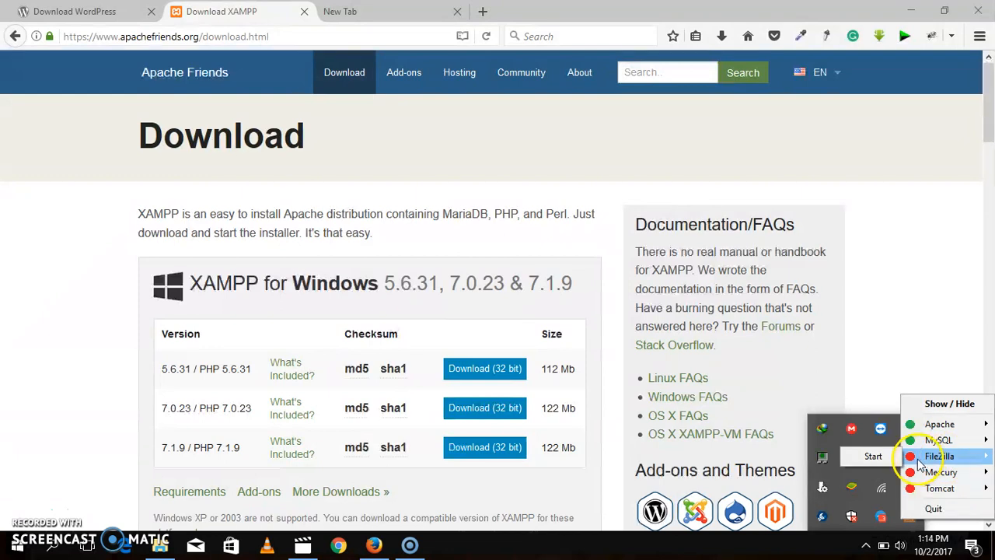
pyautogui.click(872, 457)
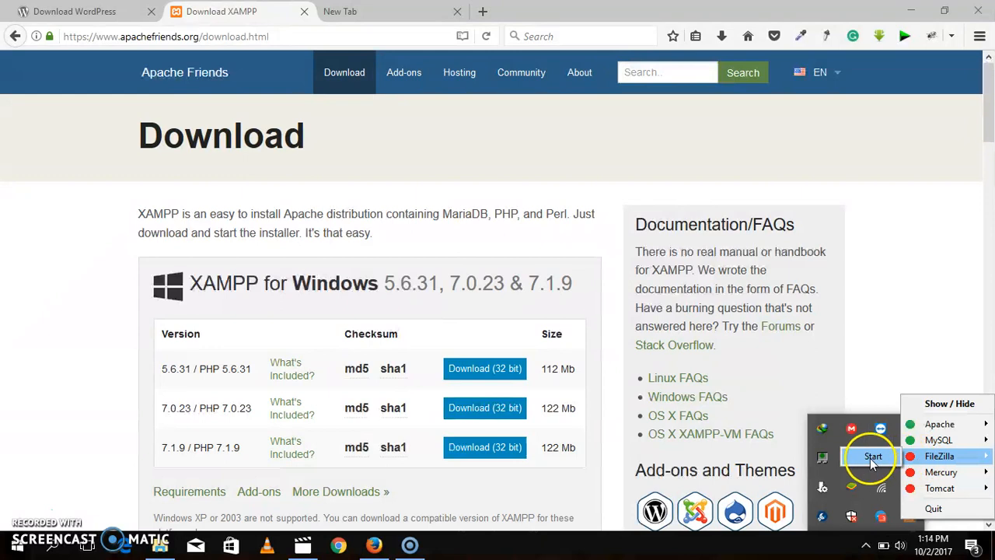
pyautogui.click(916, 437)
pyautogui.click(916, 457)
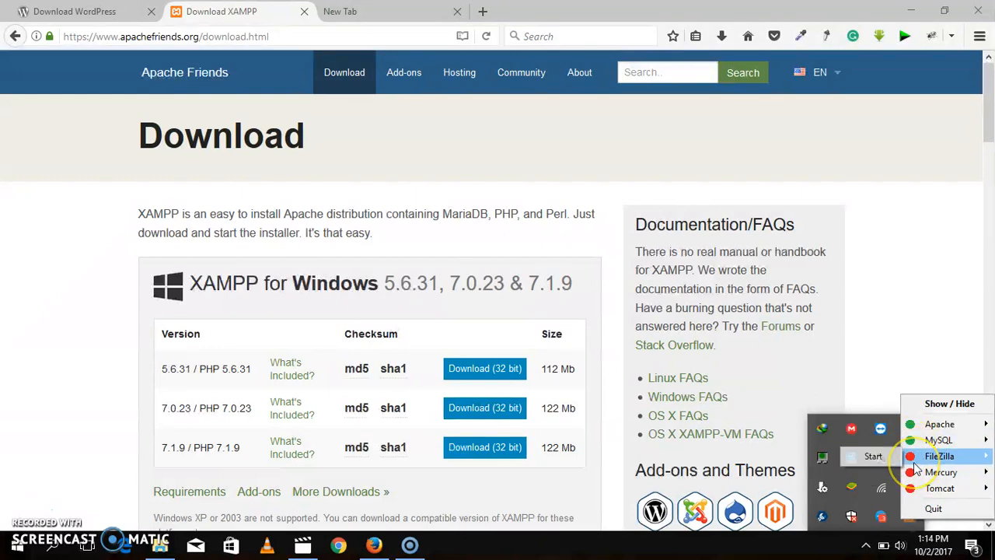
pyautogui.click(916, 440)
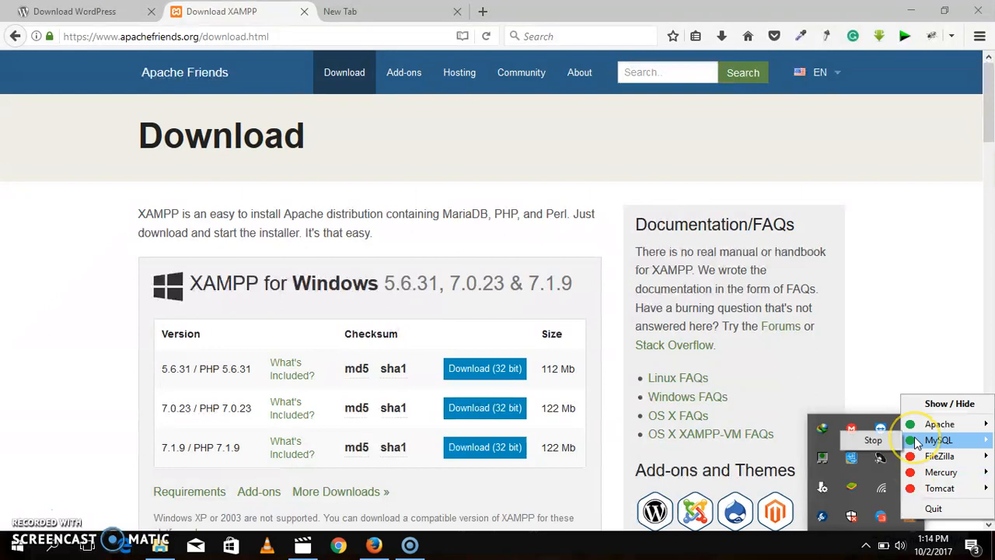
pyautogui.click(921, 444)
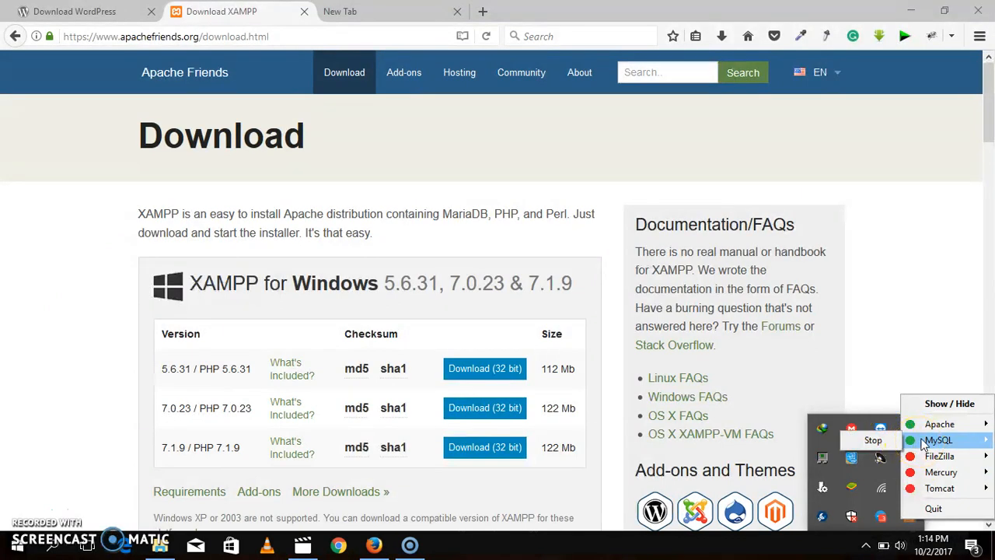
pyautogui.click(939, 443)
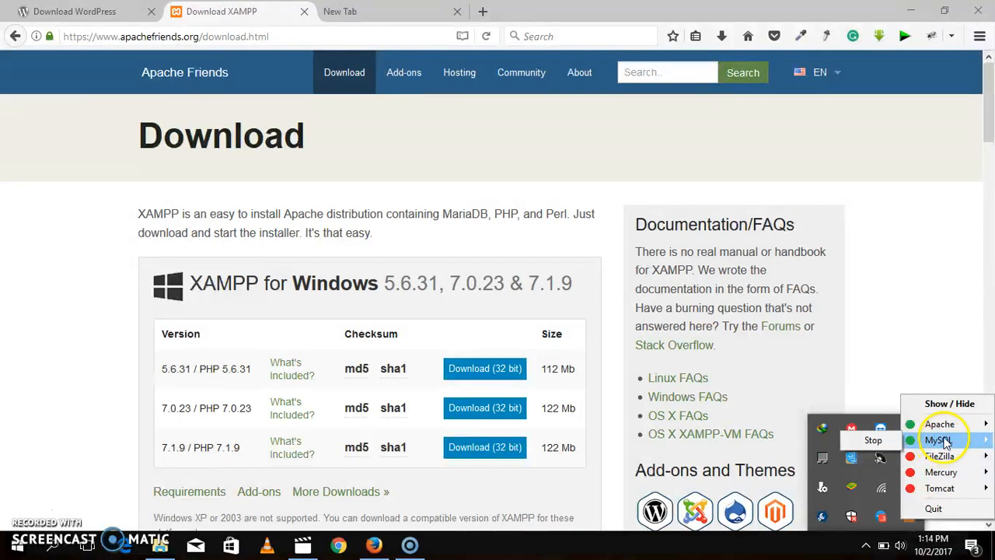
pyautogui.moveTo(941, 430)
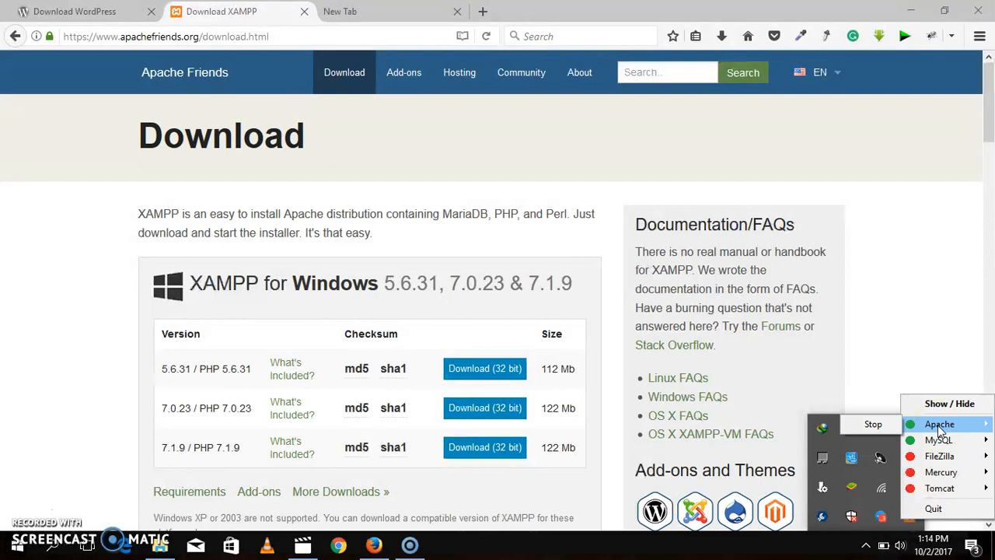
pyautogui.click(941, 442)
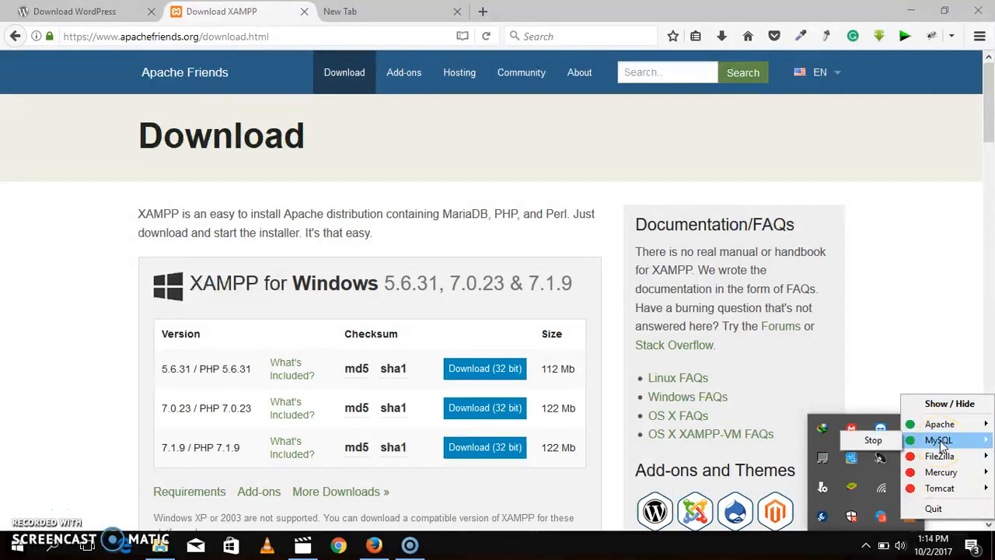
pyautogui.click(631, 269)
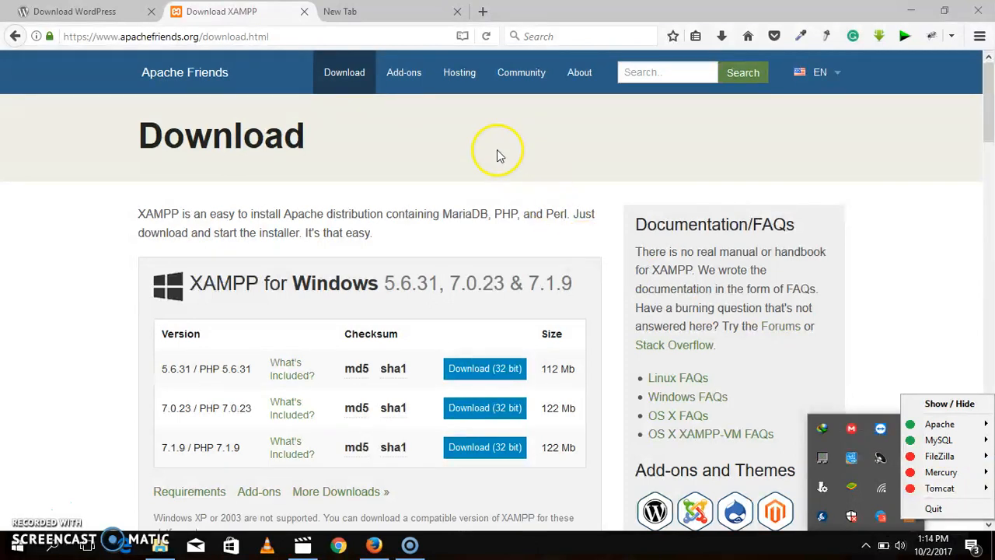
pyautogui.click(496, 150)
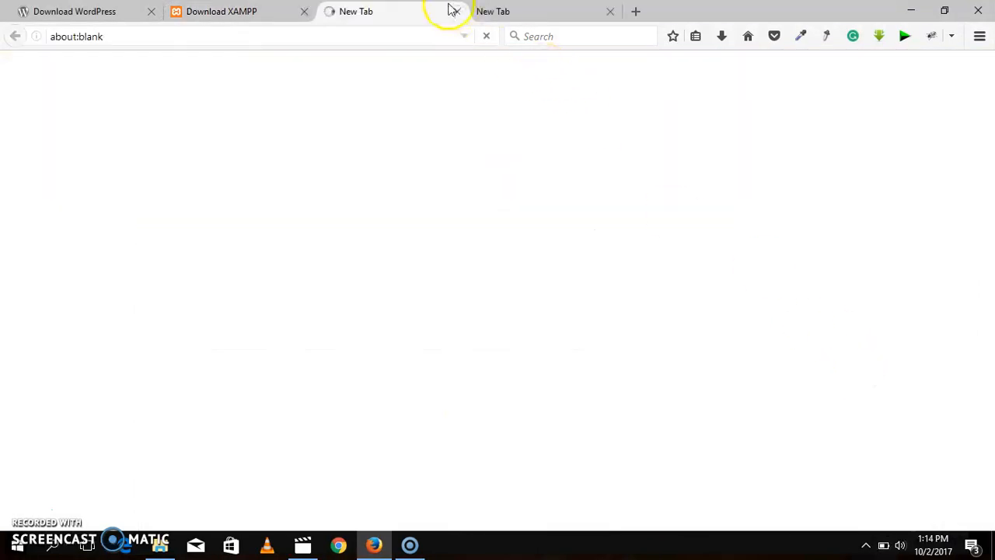
pyautogui.click(458, 11)
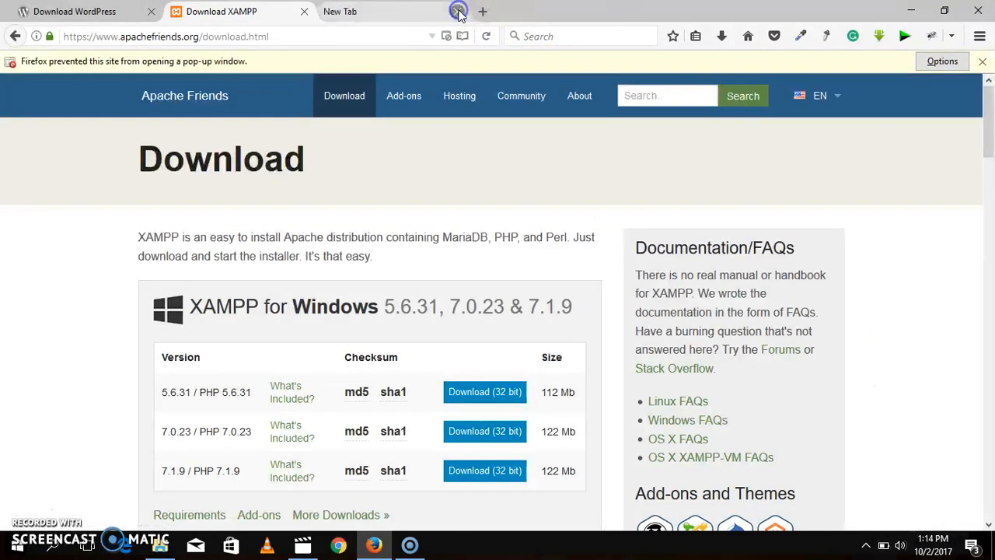
# Step: Open phpMyAdmin at localhost/phpmyadmin in the blank browser tab
pyautogui.click(378, 11)
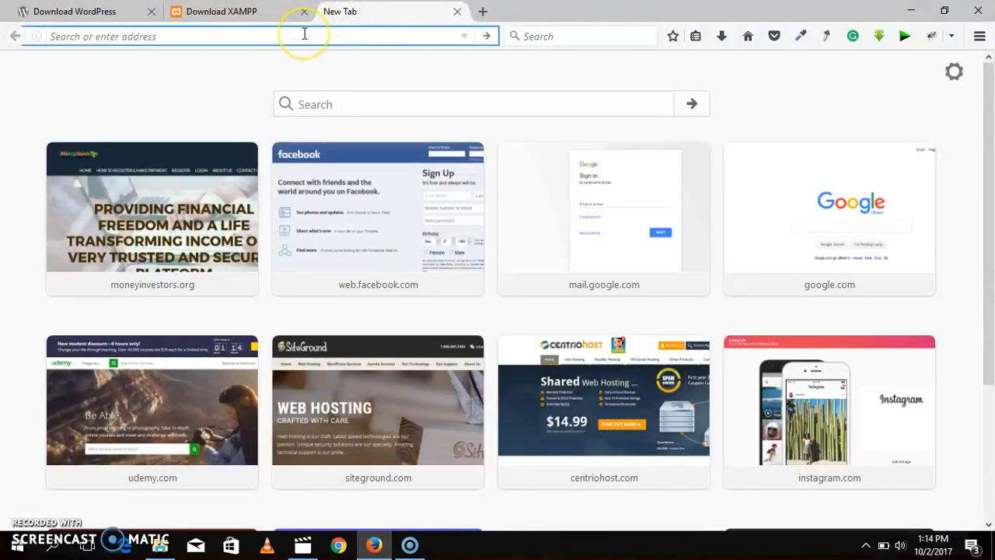
pyautogui.write('localhost/')
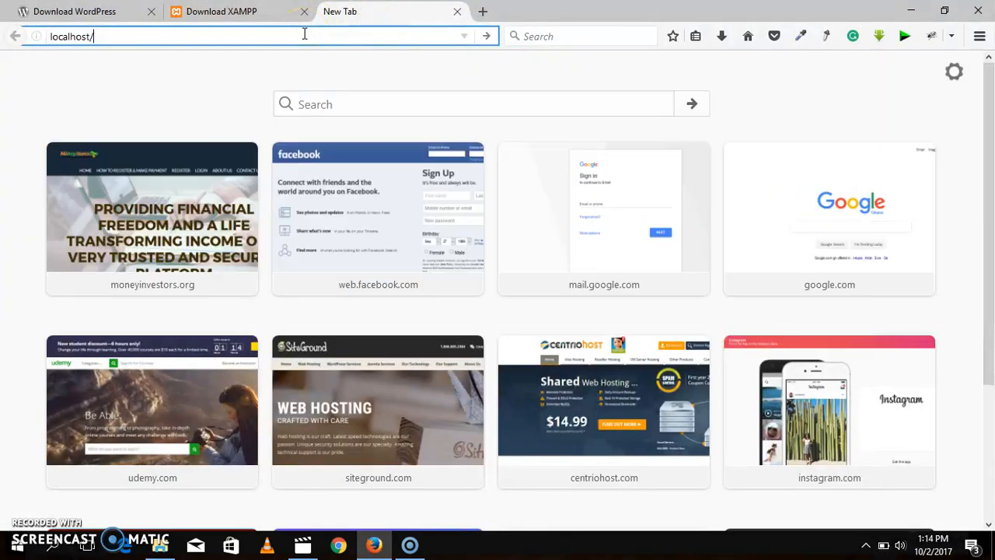
pyautogui.write('ph')
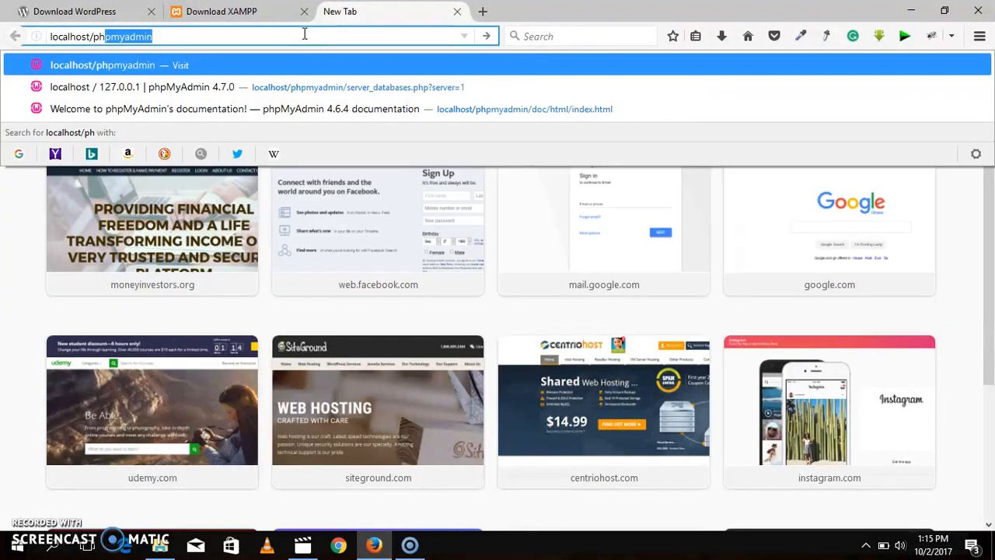
pyautogui.press('Return')
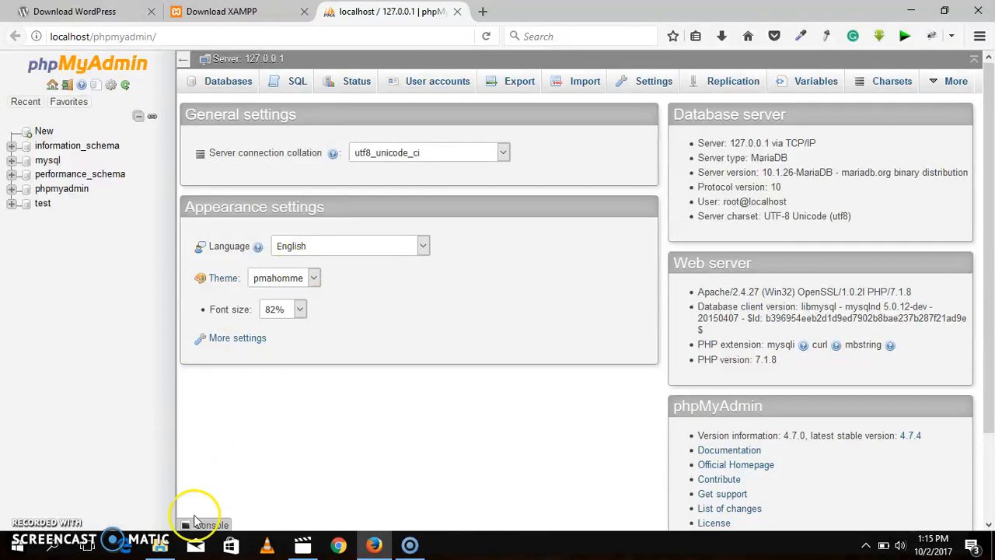
# Step: Switch to File Explorer and rename the wordpress folder in htdocs as business
pyautogui.moveTo(162, 544)
pyautogui.click(191, 470)
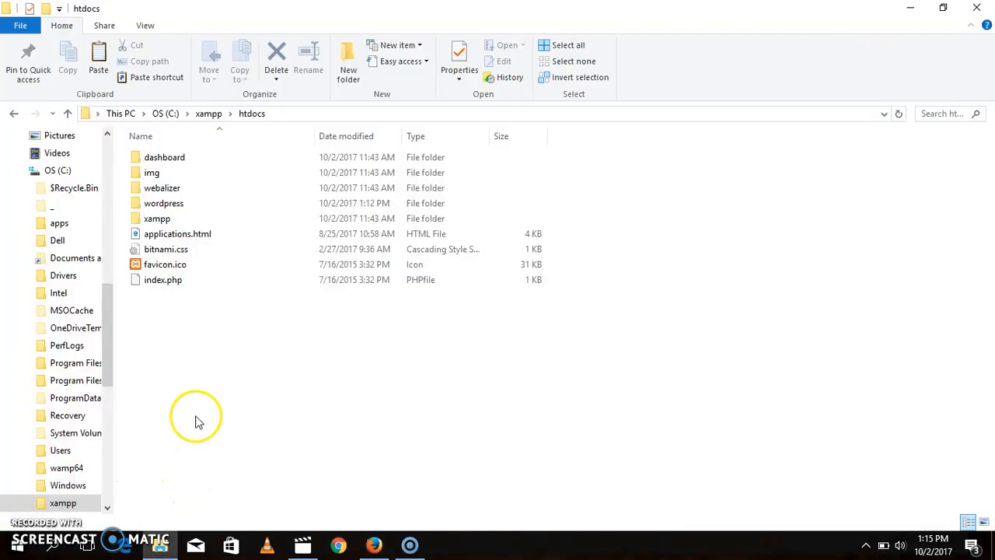
pyautogui.rightClick(200, 209)
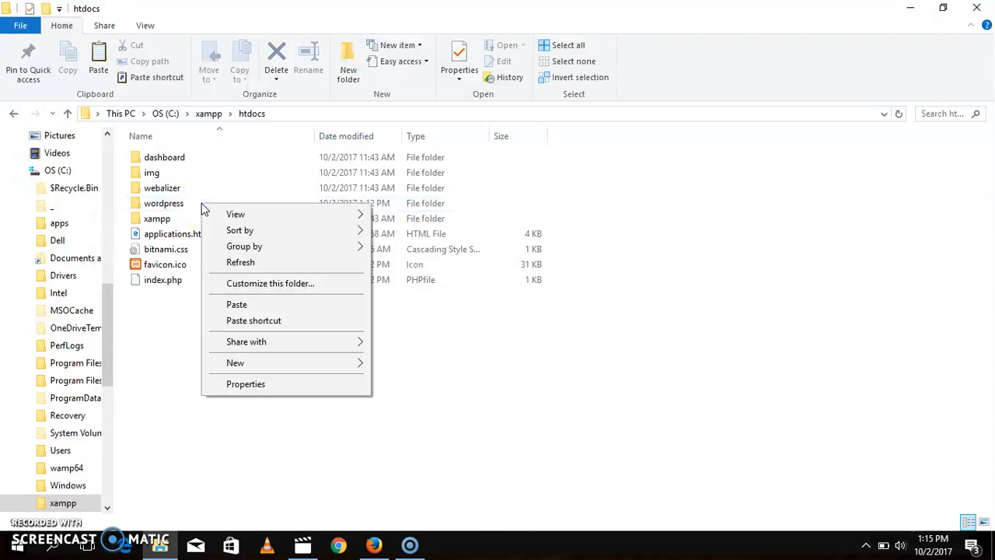
pyautogui.moveTo(244, 362)
pyautogui.click(180, 209)
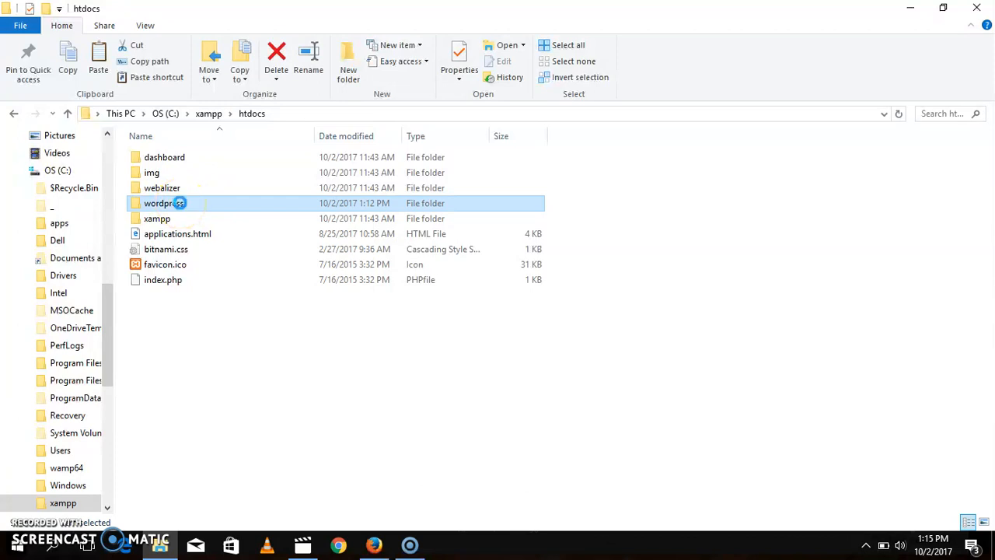
pyautogui.rightClick(181, 209)
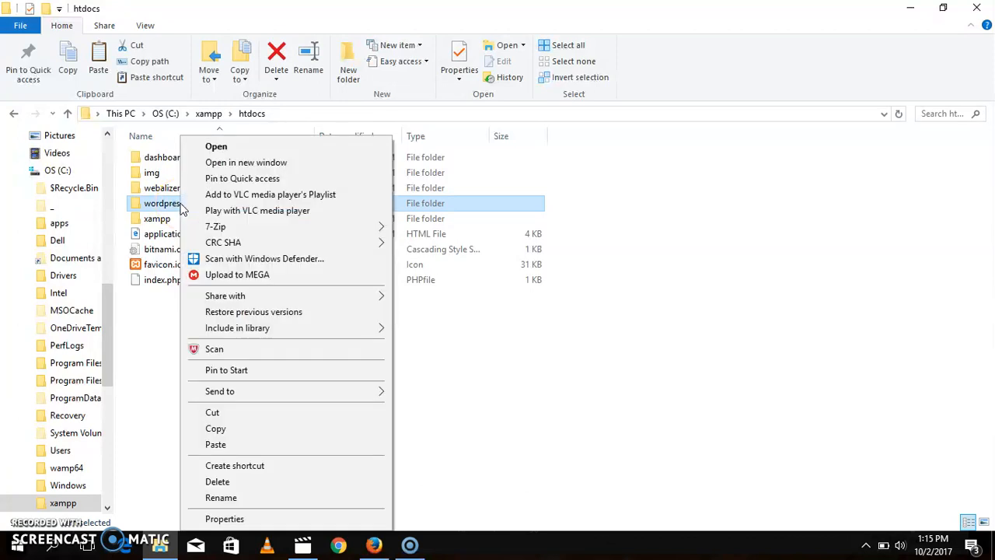
pyautogui.click(251, 499)
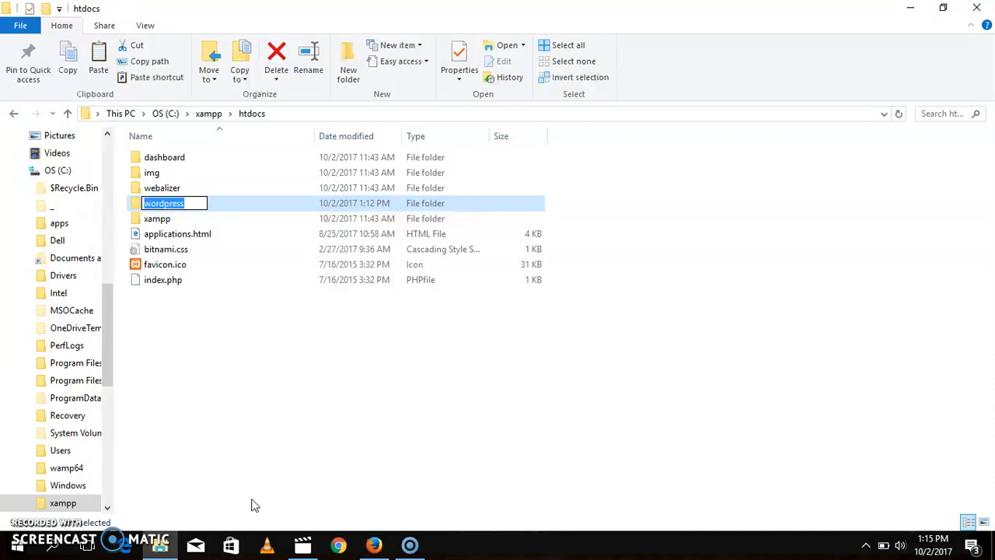
pyautogui.write('b')
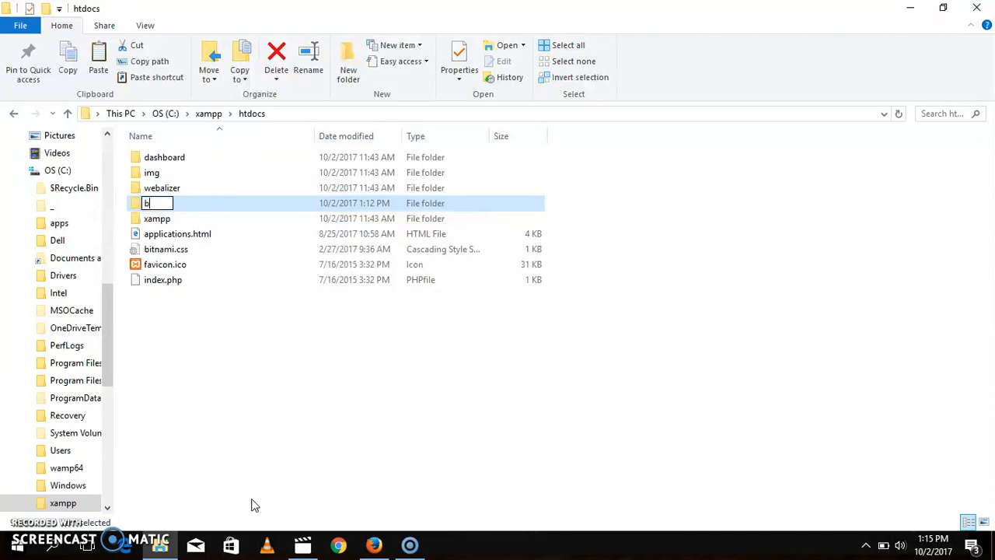
pyautogui.write('usiness')
pyautogui.press('Return')
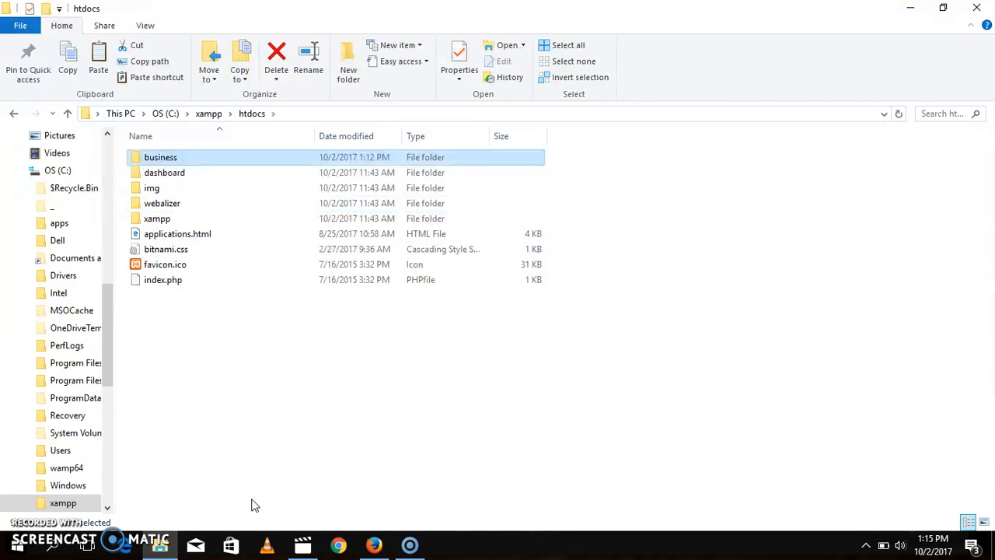
# Step: Switch to Firefox and create a new database named business in phpMyAdmin with the default collation
pyautogui.moveTo(373, 542)
pyautogui.click(389, 519)
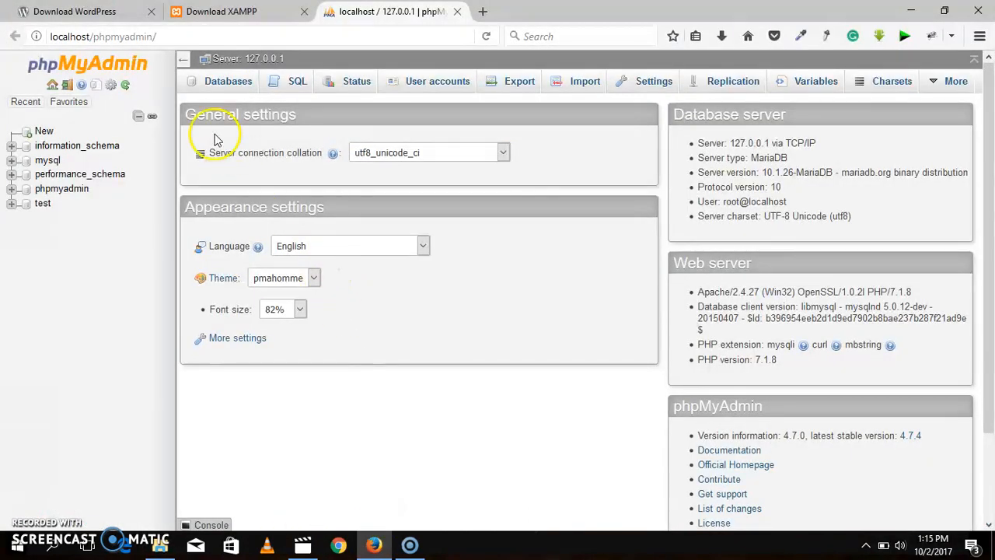
pyautogui.click(46, 132)
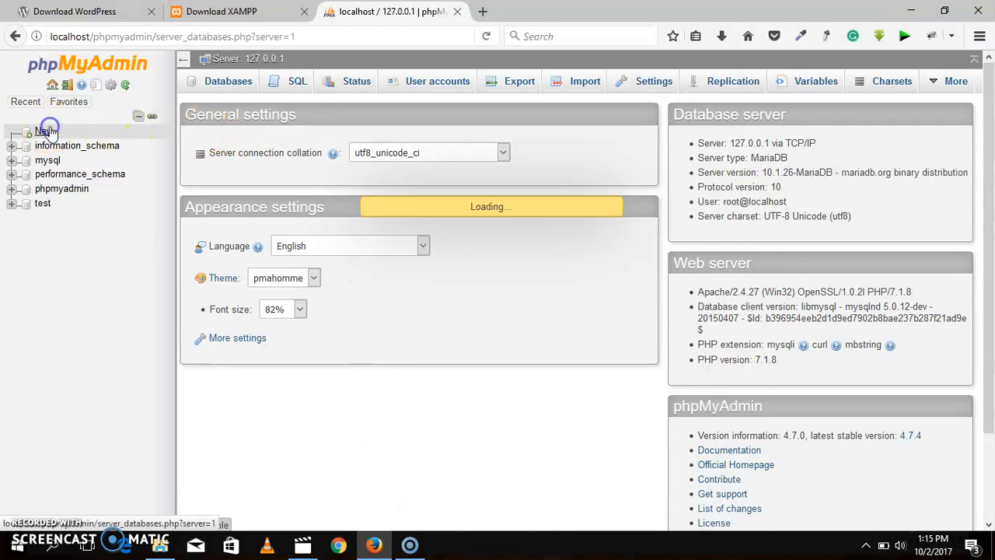
pyautogui.click(260, 191)
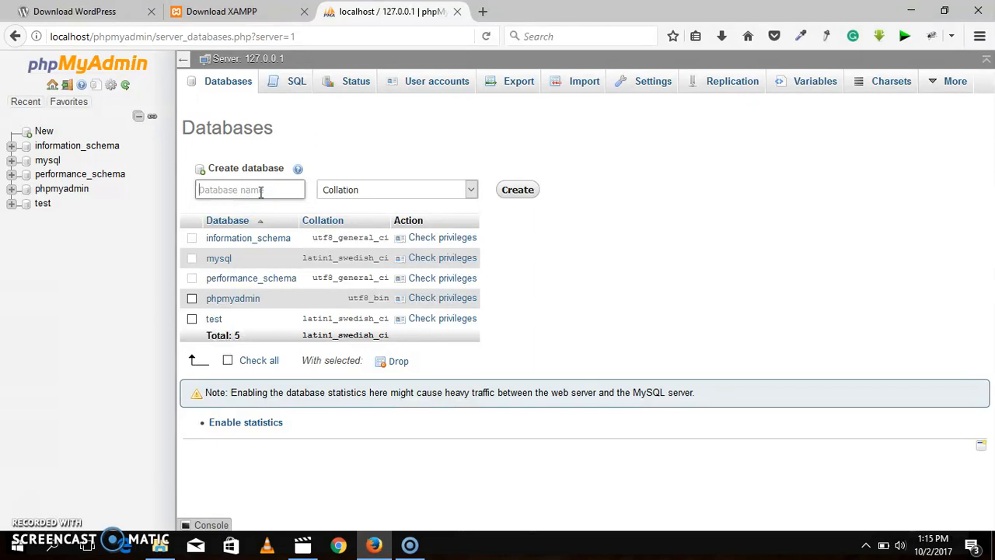
pyautogui.write('business')
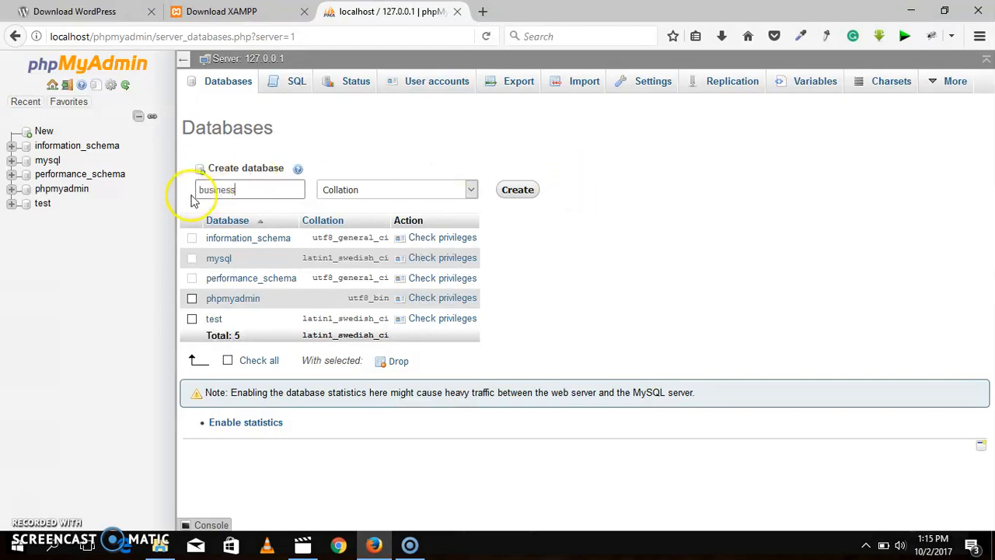
pyautogui.click(518, 192)
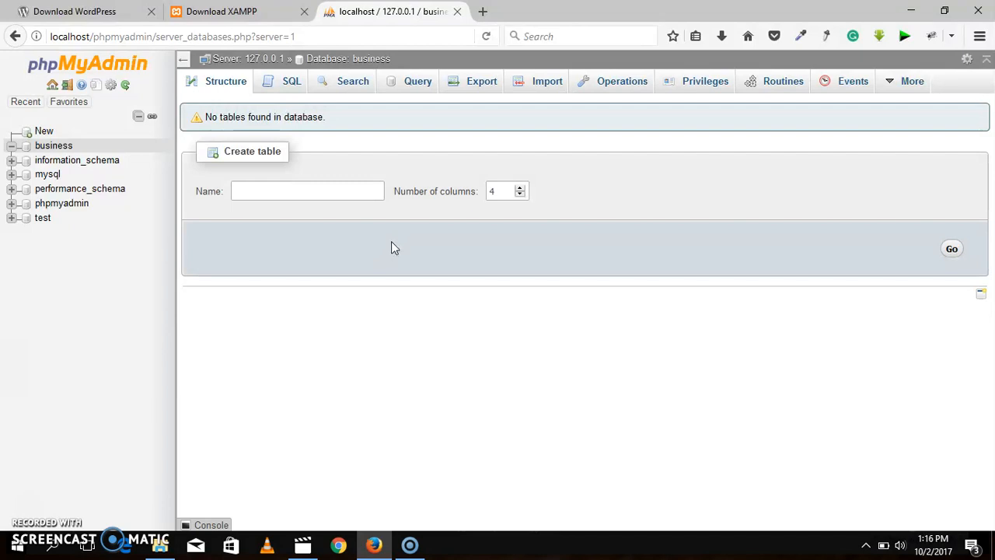
# Step: Open localhost/business in a new browser tab
pyautogui.click(485, 16)
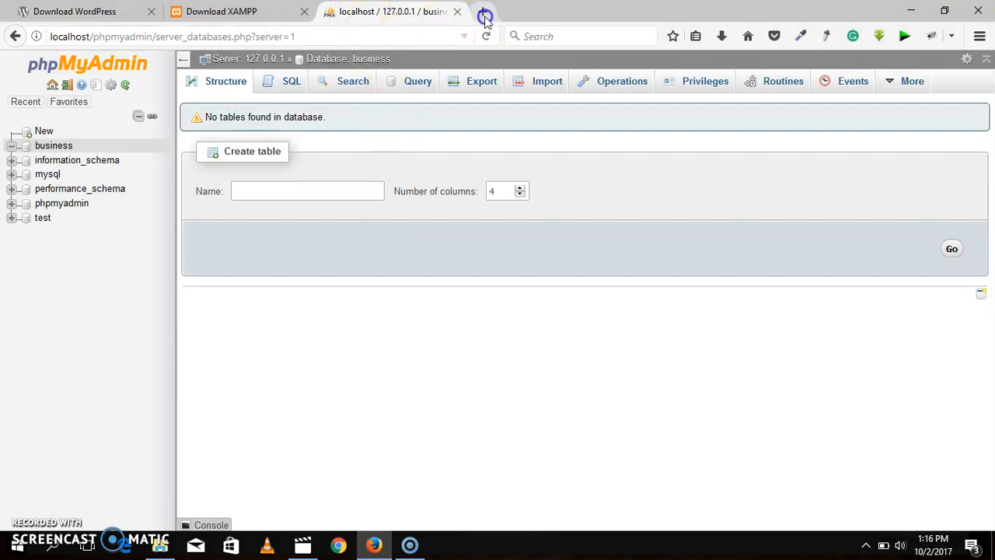
pyautogui.write('l')
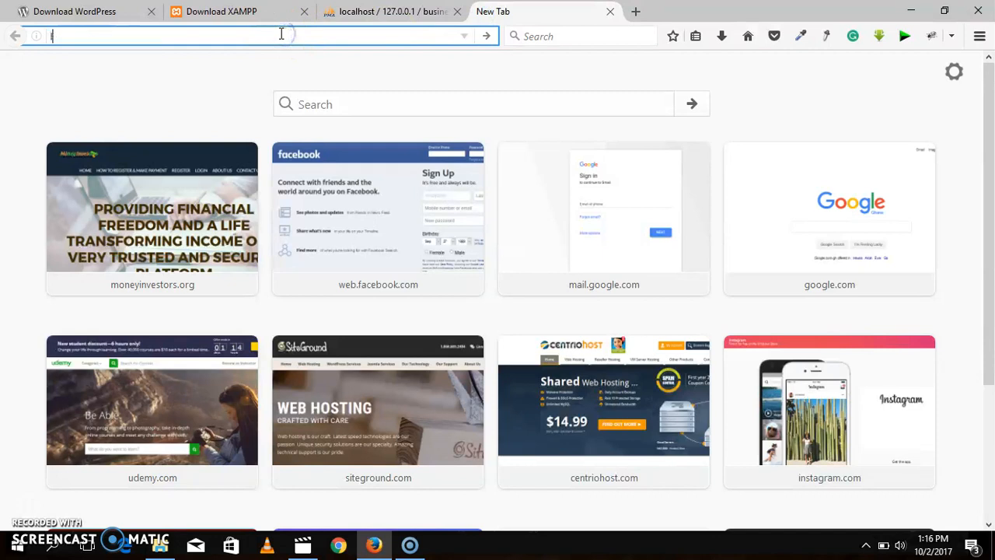
pyautogui.write('ocalhost/')
pyautogui.press('Right')
pyautogui.write('b')
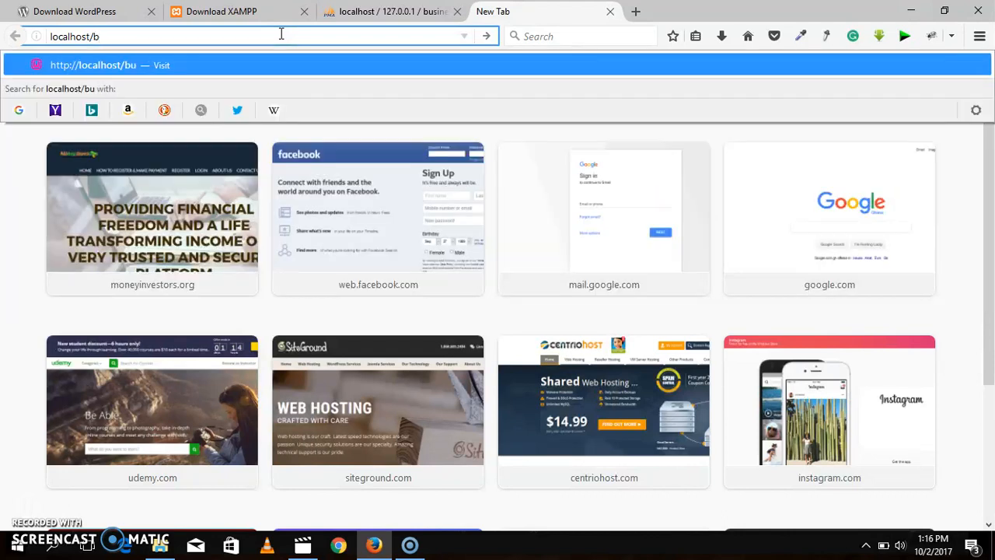
pyautogui.write('usiness')
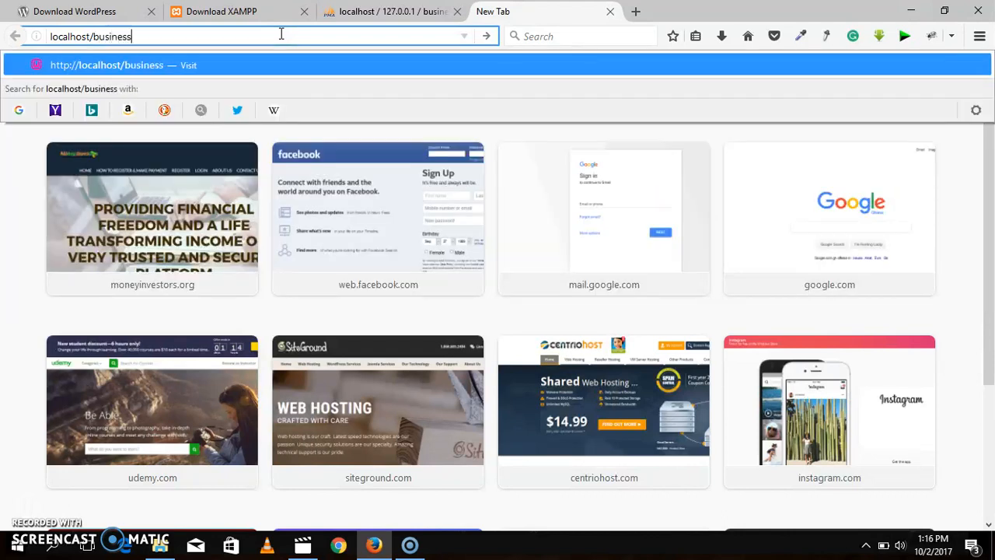
pyautogui.press('Return')
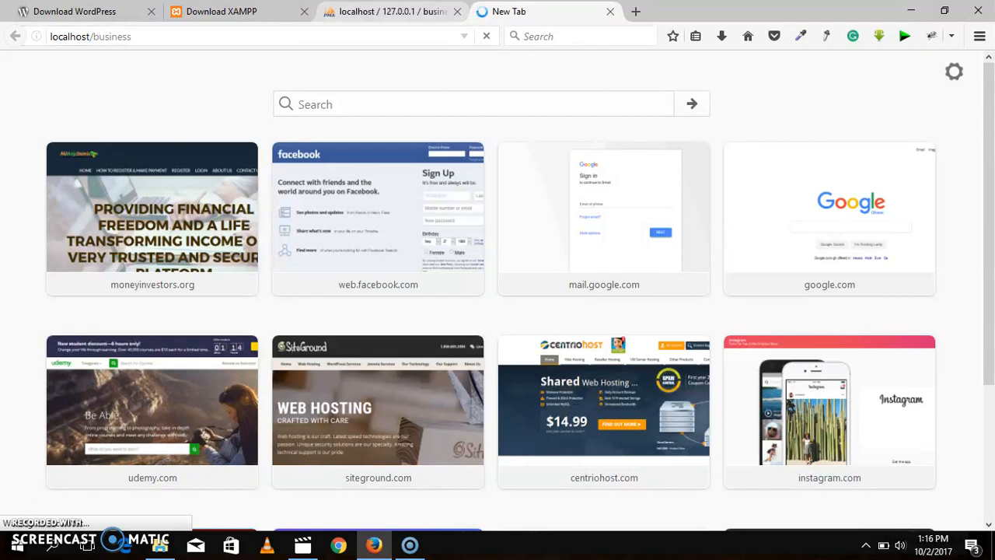
# Step: Check in the XAMPP tray options whether Apache and MySQL are running and return to the WordPress setup page
pyautogui.click(392, 12)
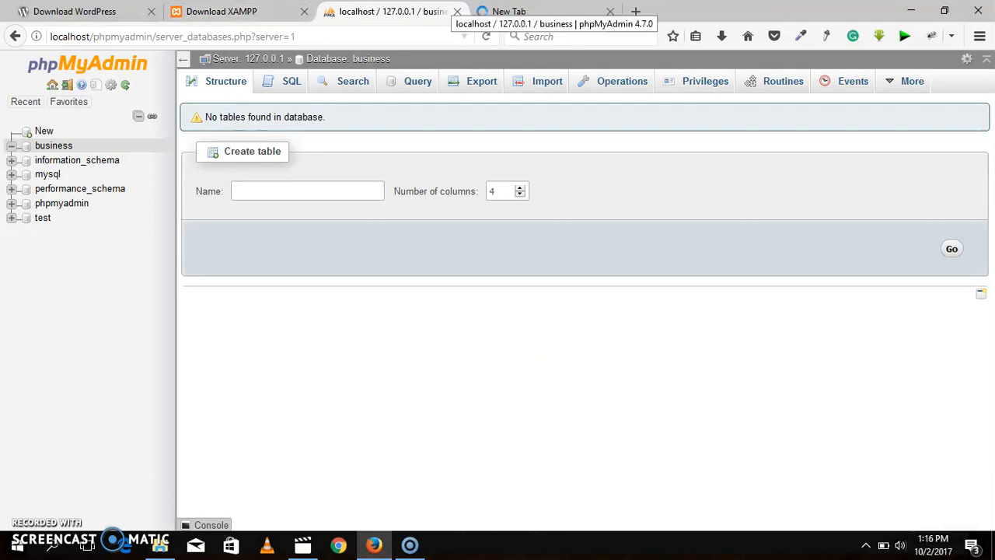
pyautogui.click(865, 546)
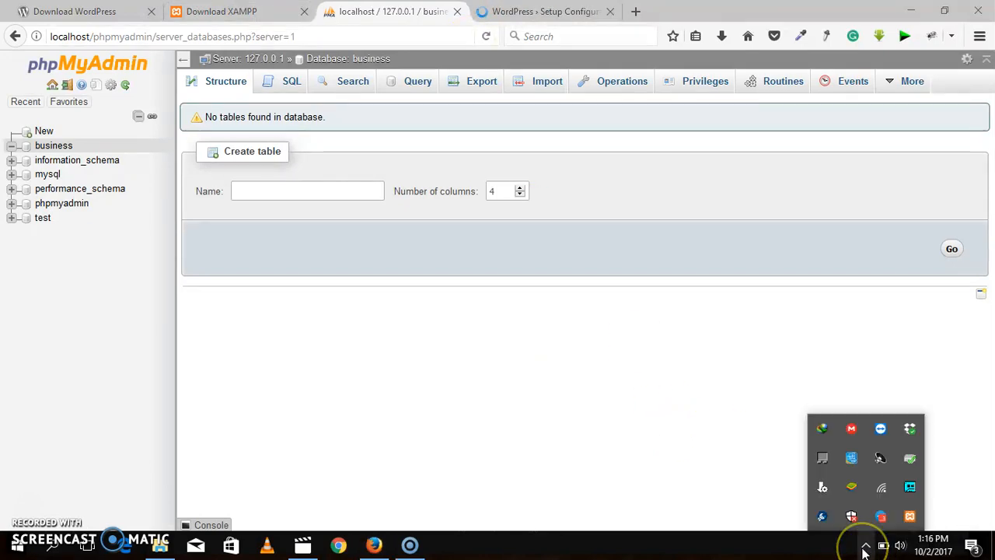
pyautogui.rightClick(909, 516)
pyautogui.moveTo(938, 420)
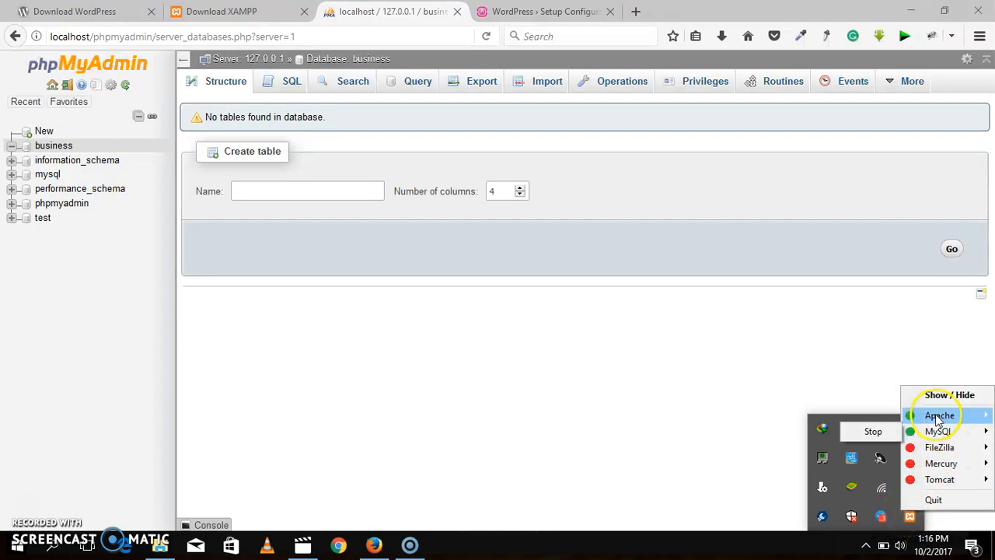
pyautogui.click(544, 10)
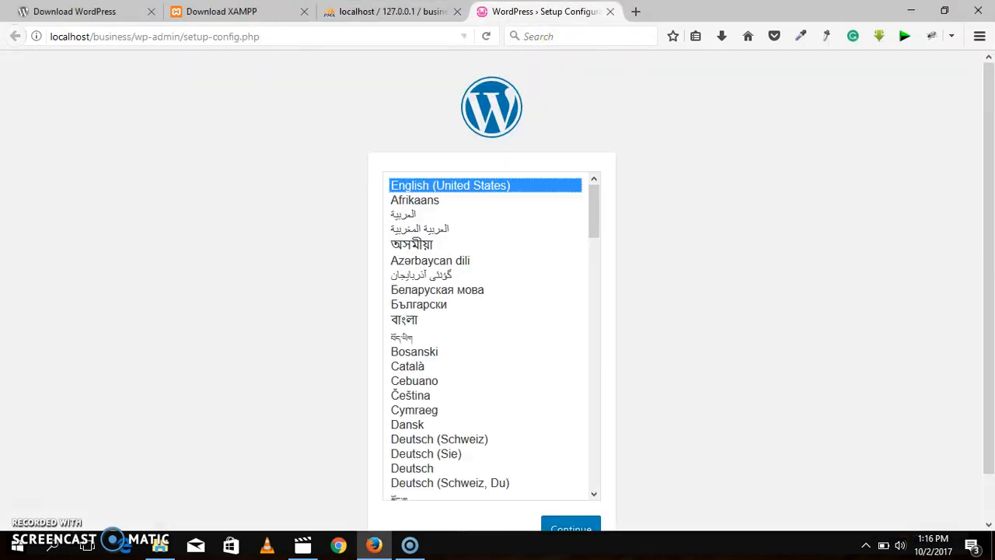
# Step: Continue the WordPress setup in English (United States) and proceed to the database connection form
pyautogui.moveTo(988, 129); pyautogui.dragTo(991, 160)
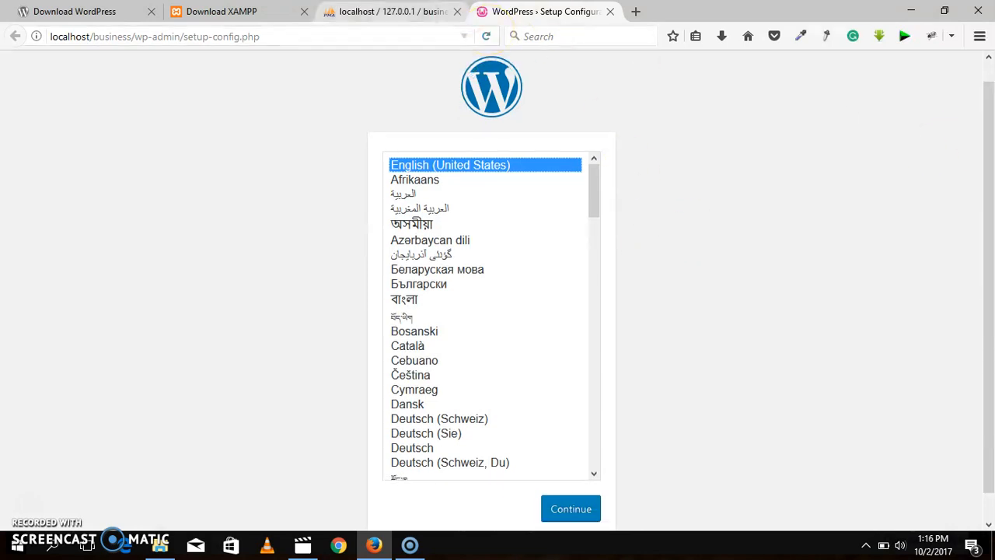
pyautogui.click(392, 11)
pyautogui.click(544, 10)
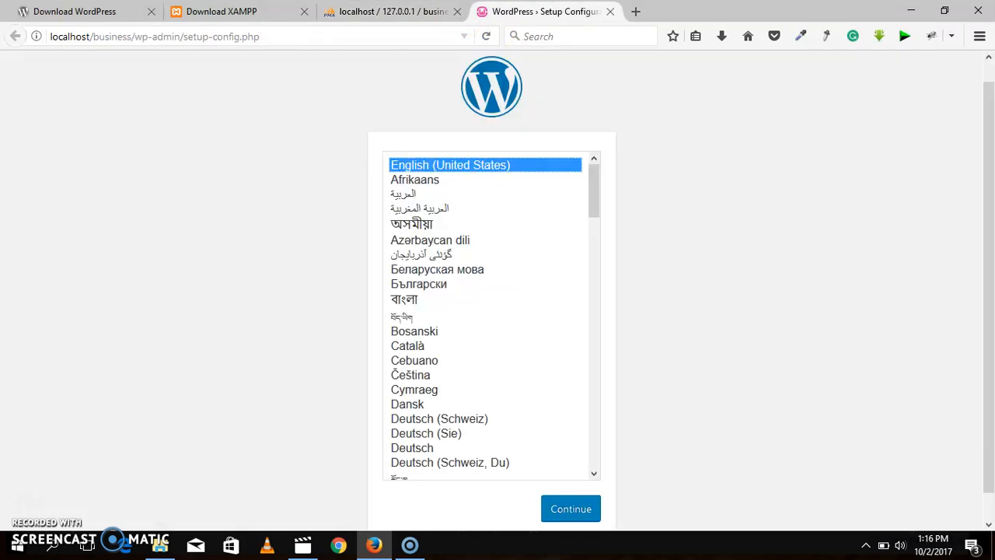
pyautogui.click(392, 11)
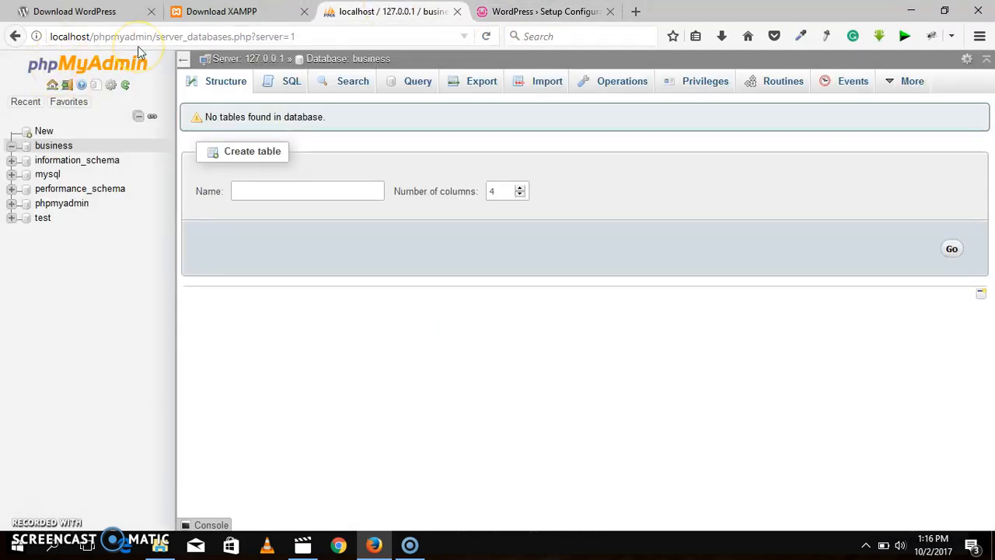
pyautogui.click(544, 11)
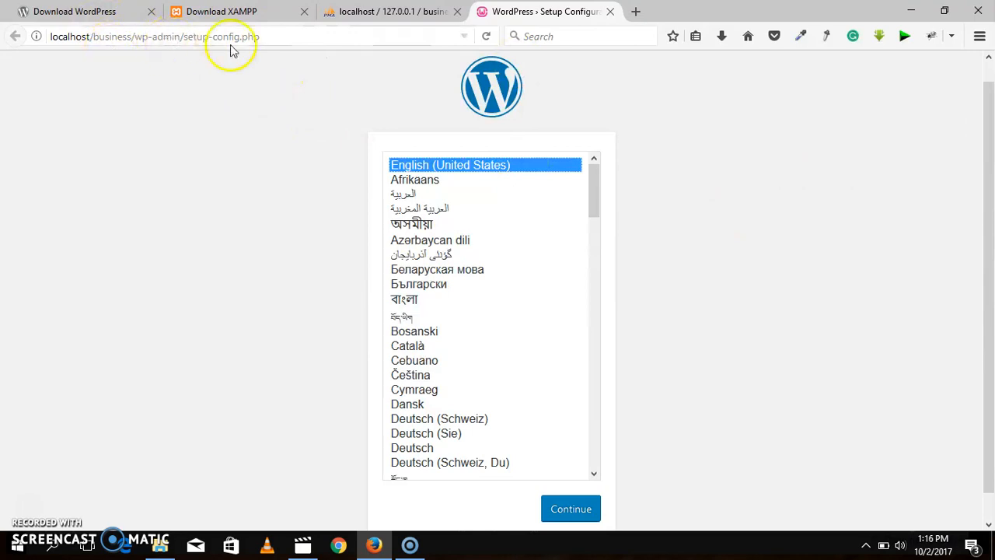
pyautogui.click(563, 507)
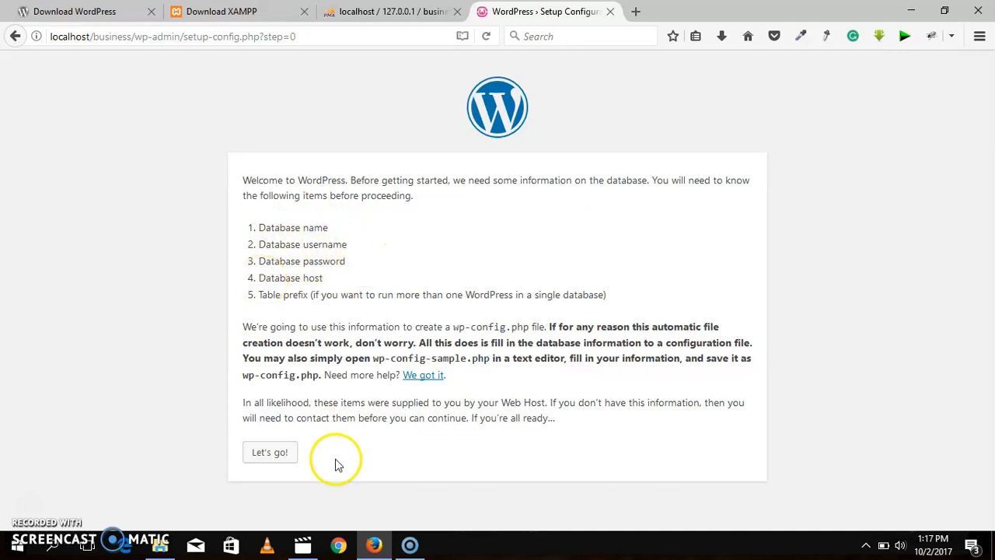
pyautogui.click(269, 454)
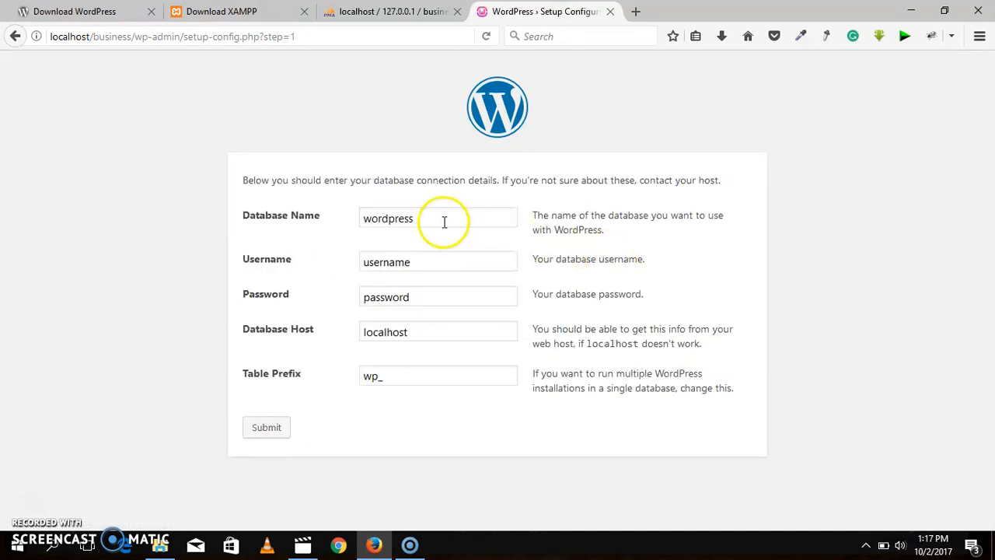
# Step: Set the database name to business and the database username to root in the connection details
pyautogui.click(407, 223)
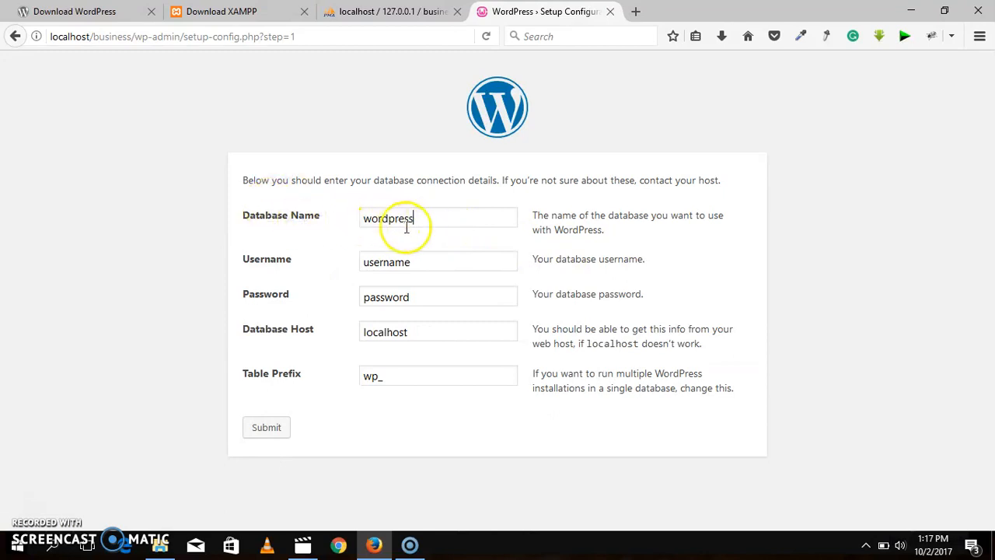
pyautogui.press('BackSpace')
pyautogui.press('BackSpace')
pyautogui.press('BackSpace')
pyautogui.press('BackSpace')
pyautogui.press('BackSpace')
pyautogui.press('BackSpace')
pyautogui.press('BackSpace')
pyautogui.press('BackSpace')
pyautogui.press('BackSpace')
pyautogui.write('business')
pyautogui.click(417, 268)
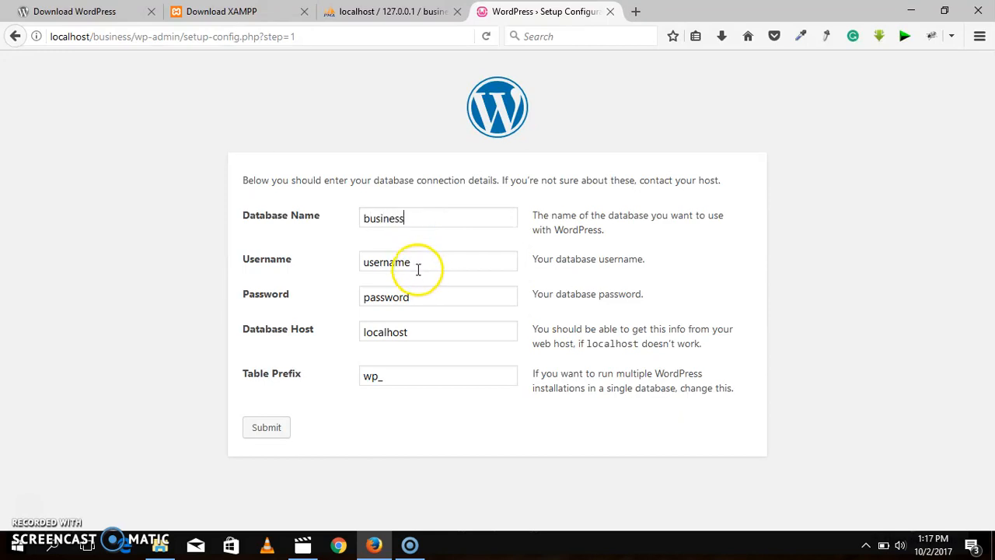
pyautogui.click(417, 266)
pyautogui.press('BackSpace')
pyautogui.press('BackSpace')
pyautogui.press('BackSpace')
pyautogui.press('BackSpace')
pyautogui.press('BackSpace')
pyautogui.press('BackSpace')
pyautogui.press('BackSpace')
pyautogui.press('BackSpace')
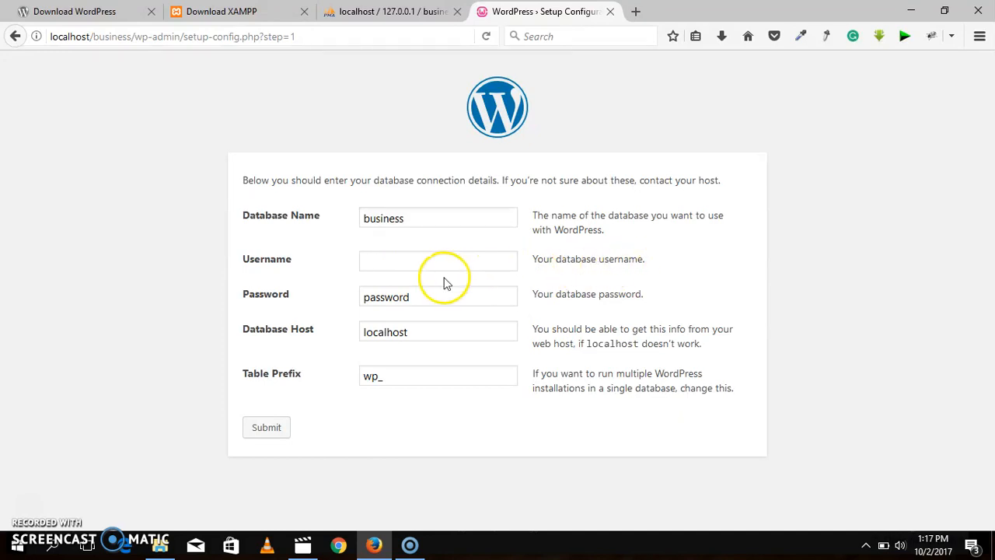
pyautogui.write('root')
# Step: Leave the database password empty and submit the connection details with localhost as host and wp_ as table prefix
pyautogui.click(423, 288)
pyautogui.press('BackSpace')
pyautogui.press('BackSpace')
pyautogui.press('BackSpace')
pyautogui.press('BackSpace')
pyautogui.press('BackSpace')
pyautogui.press('BackSpace')
pyautogui.press('BackSpace')
pyautogui.press('BackSpace')
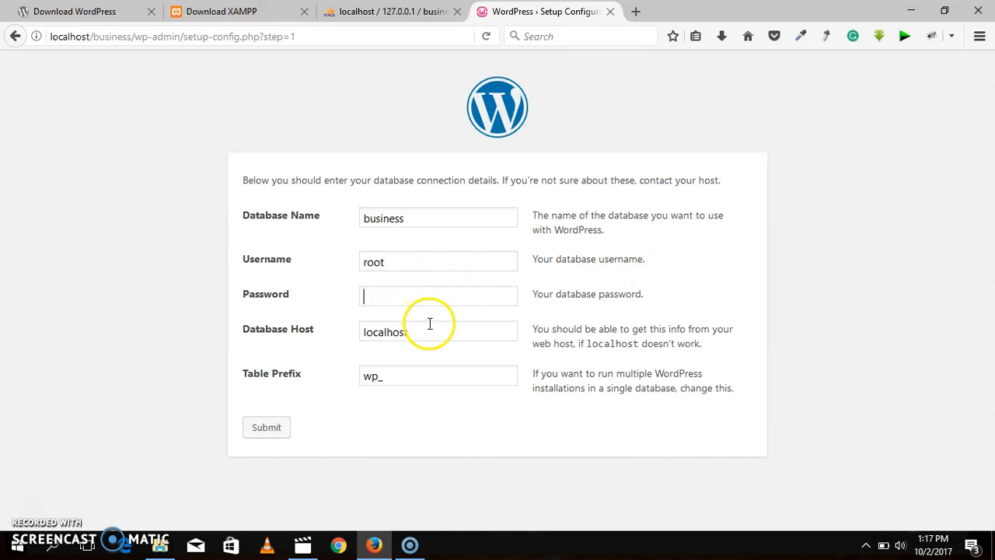
pyautogui.click(266, 433)
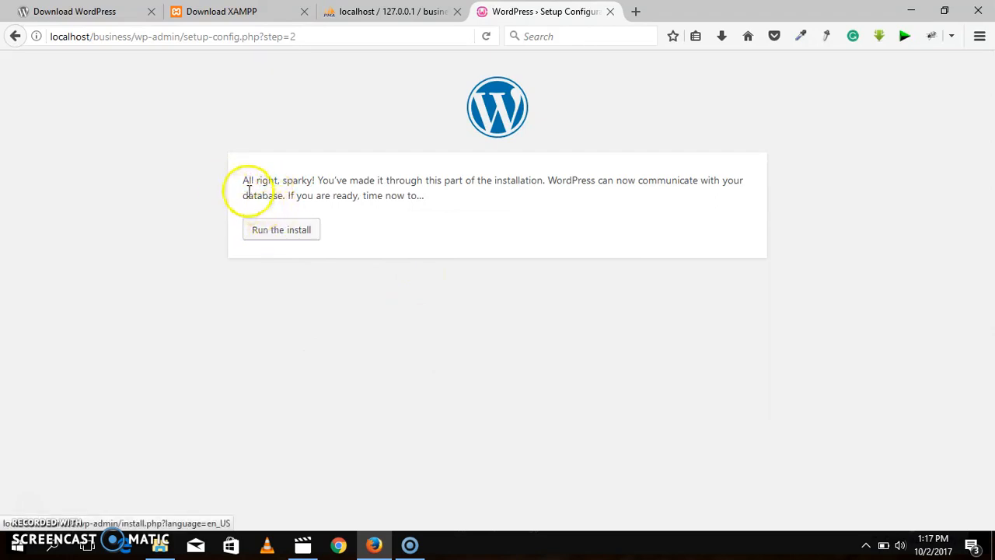
# Step: Run the WordPress install and enter MY FIRST BUSINESS as the site title
pyautogui.click(281, 230)
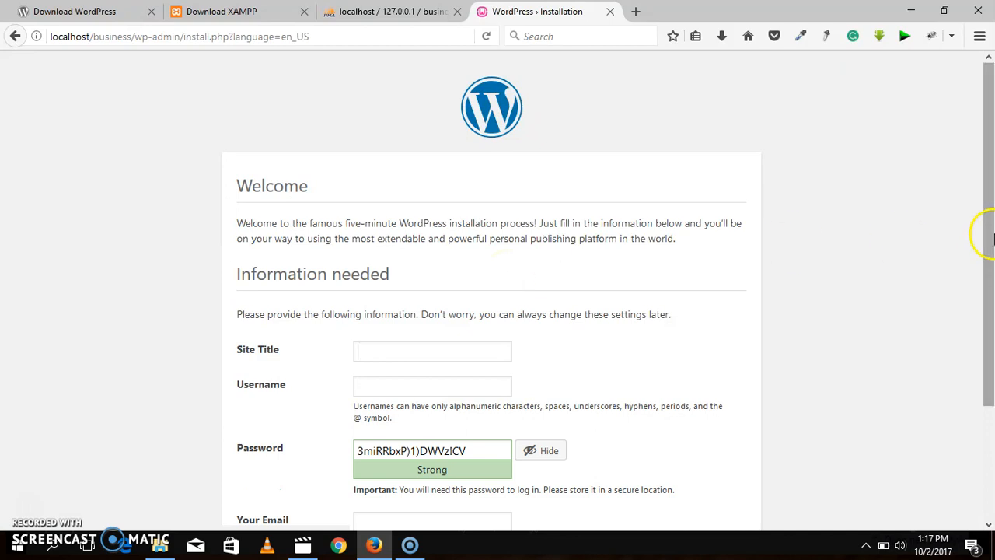
pyautogui.scroll(-2, 987, 233)
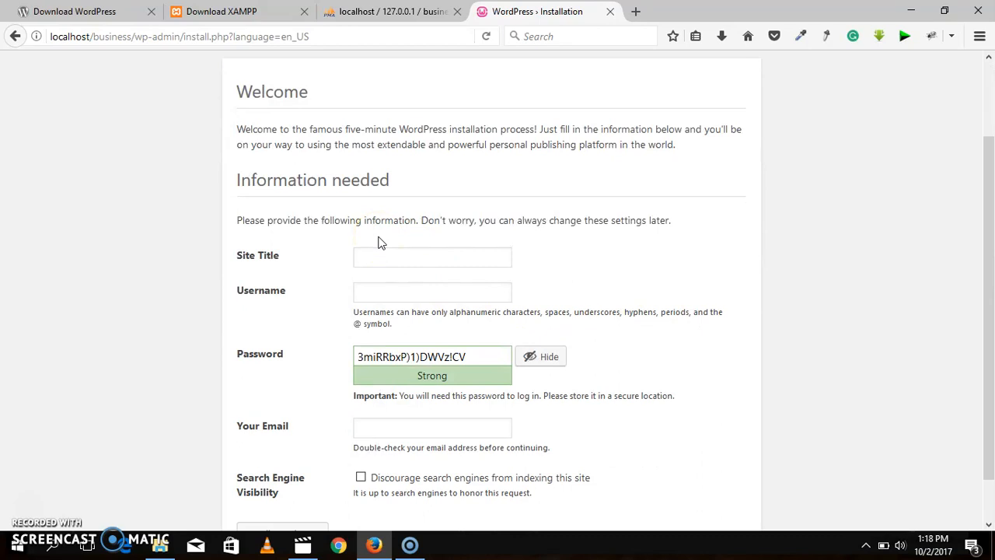
pyautogui.write('MY FIRST BUSINESS')
# Step: Set the WordPress site's username to business
pyautogui.click(395, 292)
pyautogui.write('usiness')
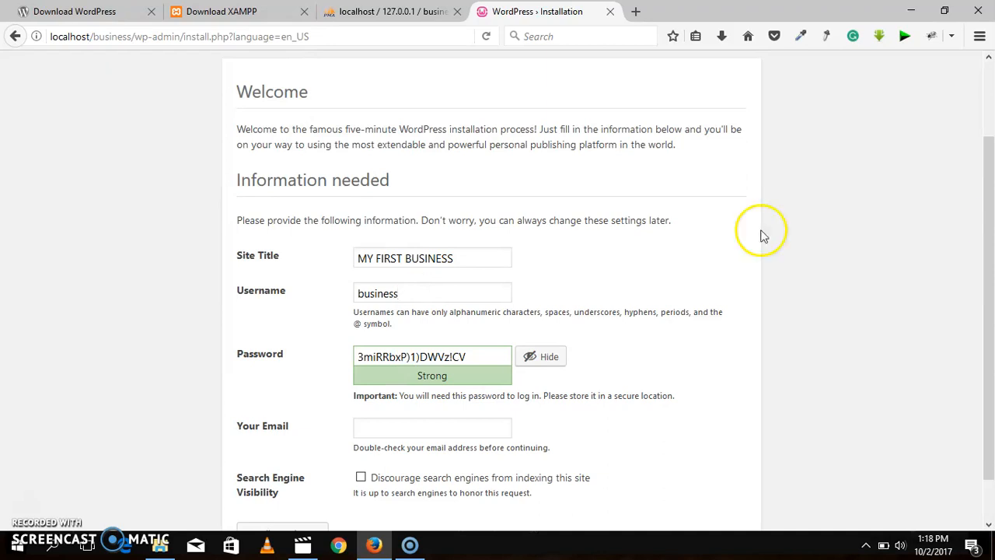
# Step: Fill in the site owner's email address in the WordPress installation form
pyautogui.scroll(-2, 984, 233)
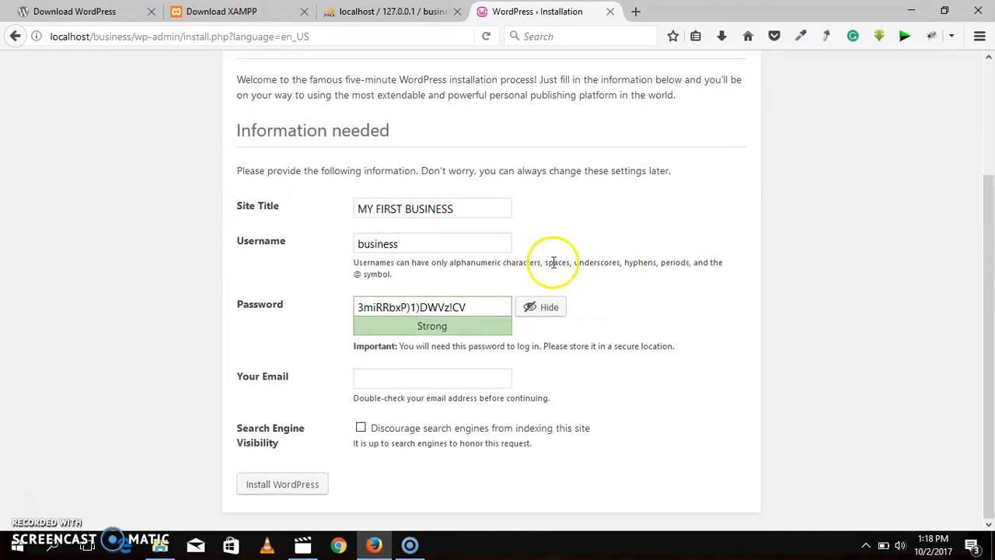
pyautogui.click(408, 374)
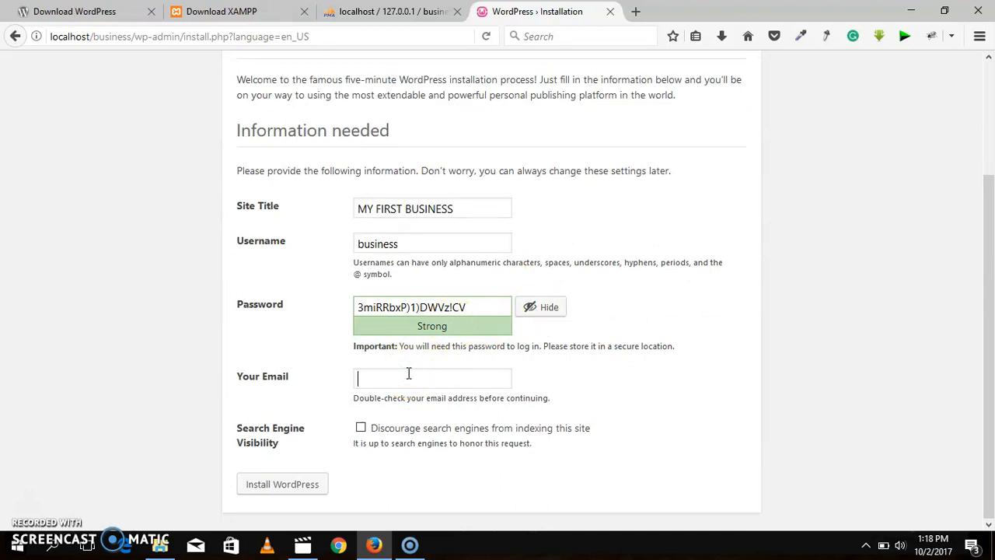
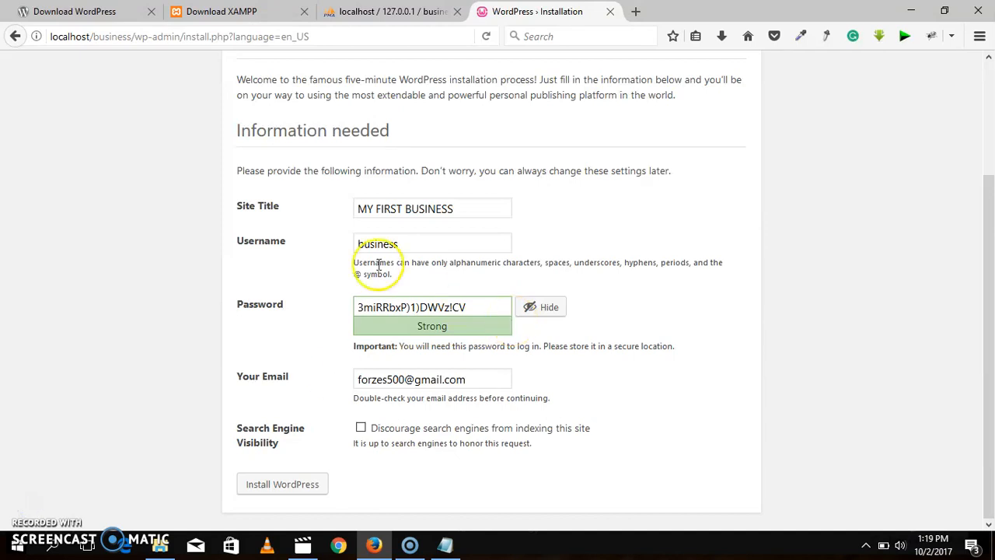
# Step: Install WordPress with the completed site information and save the login for localhost in the browser
pyautogui.click(992, 203)
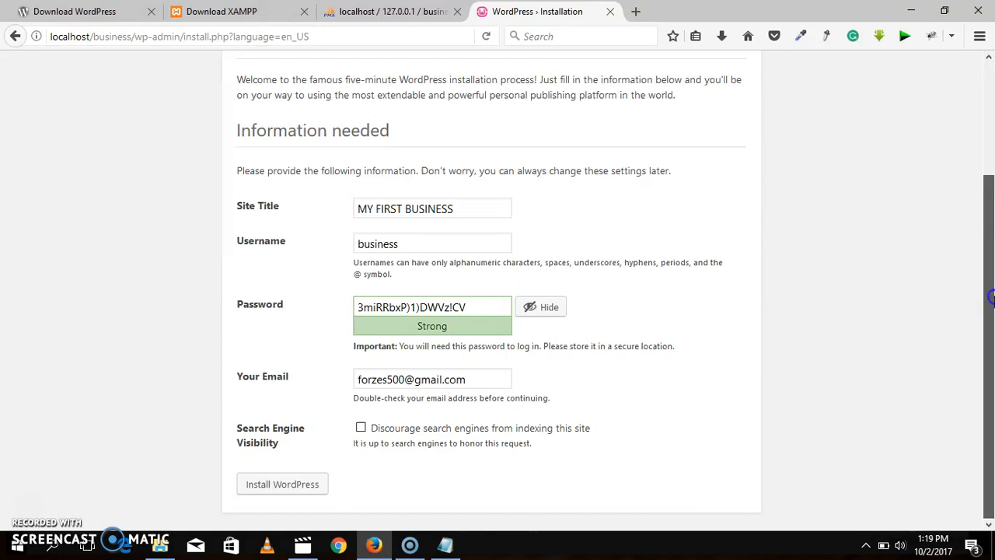
pyautogui.click(270, 492)
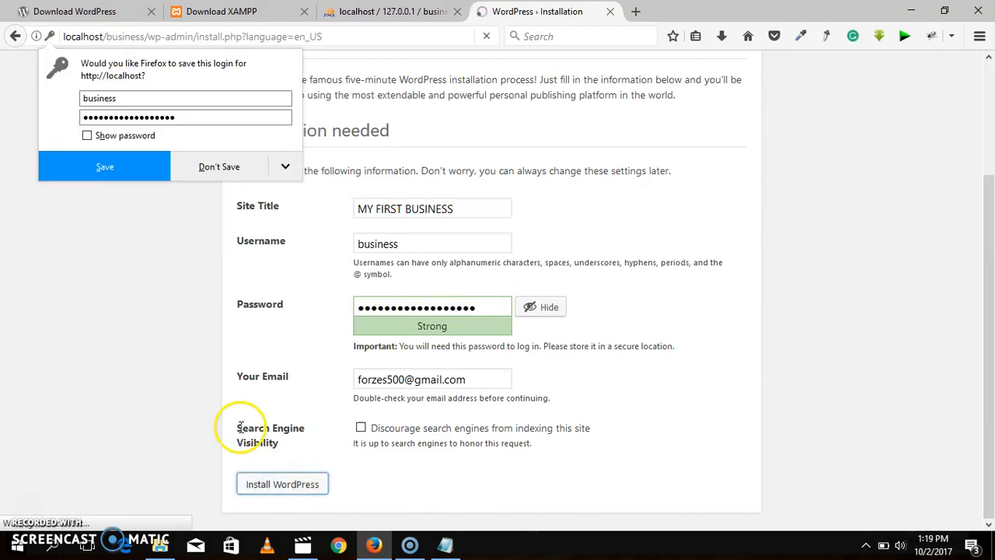
pyautogui.click(124, 167)
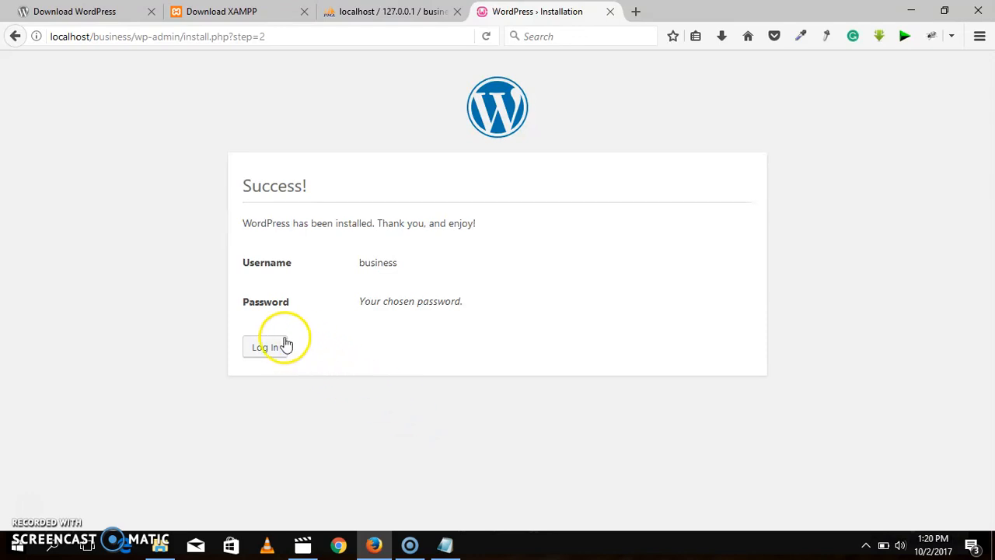
# Step: Log in to the new WordPress site with the saved business login and look over its dashboard
pyautogui.click(264, 347)
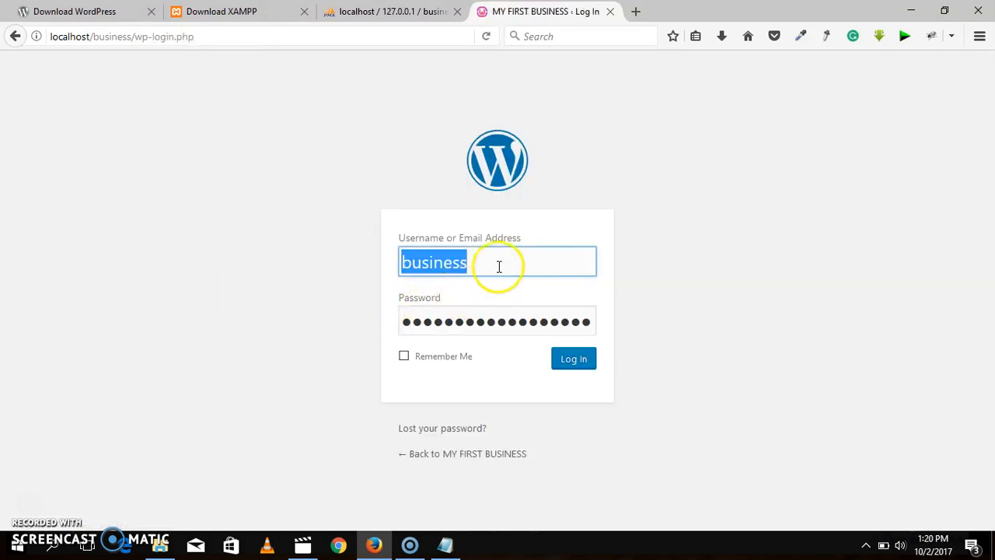
pyautogui.click(572, 361)
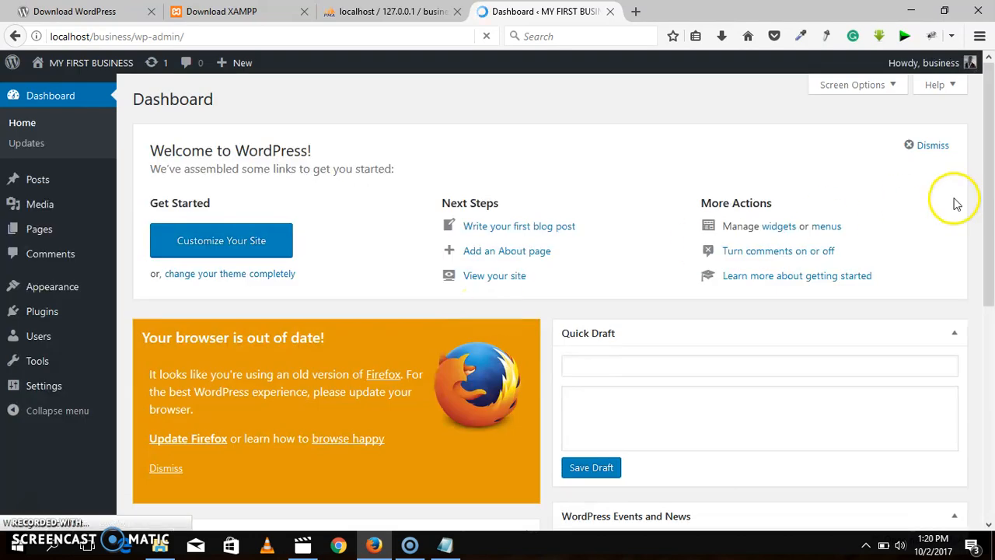
pyautogui.moveTo(988, 124); pyautogui.dragTo(989, 168)
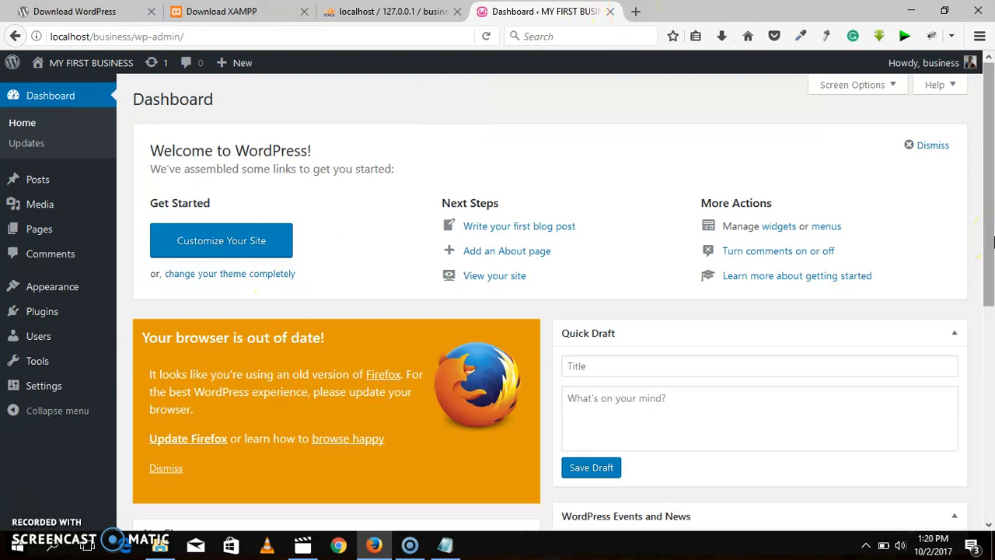
pyautogui.click(992, 342)
pyautogui.moveTo(992, 342); pyautogui.dragTo(984, 133)
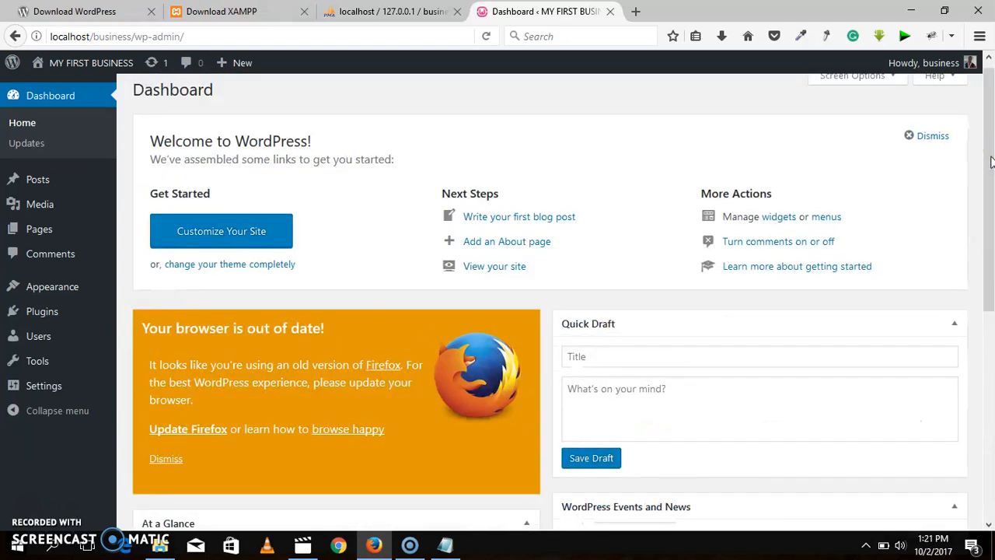
# Step: Open the MY FIRST BUSINESS site in a new browser tab and view its home page
pyautogui.moveTo(70, 68)
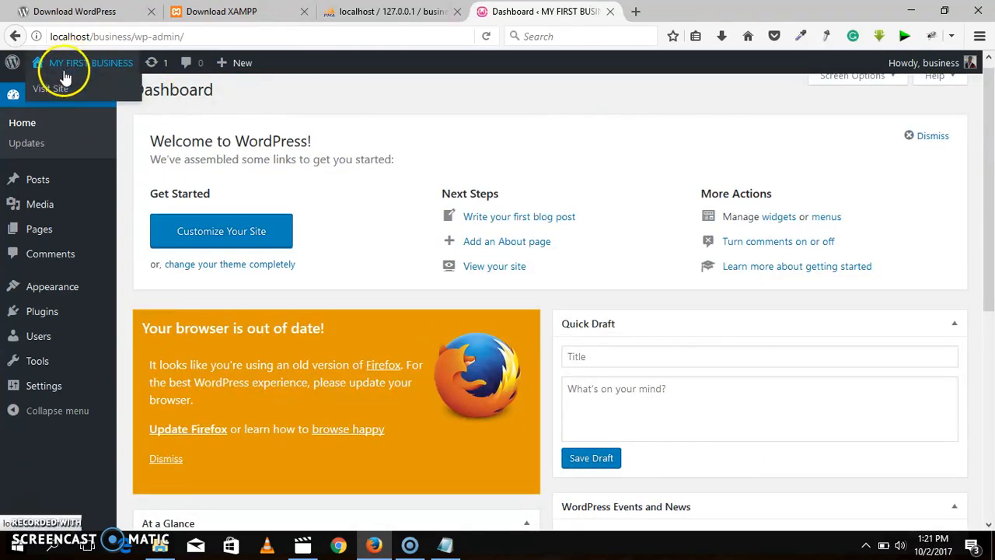
pyautogui.rightClick(53, 90)
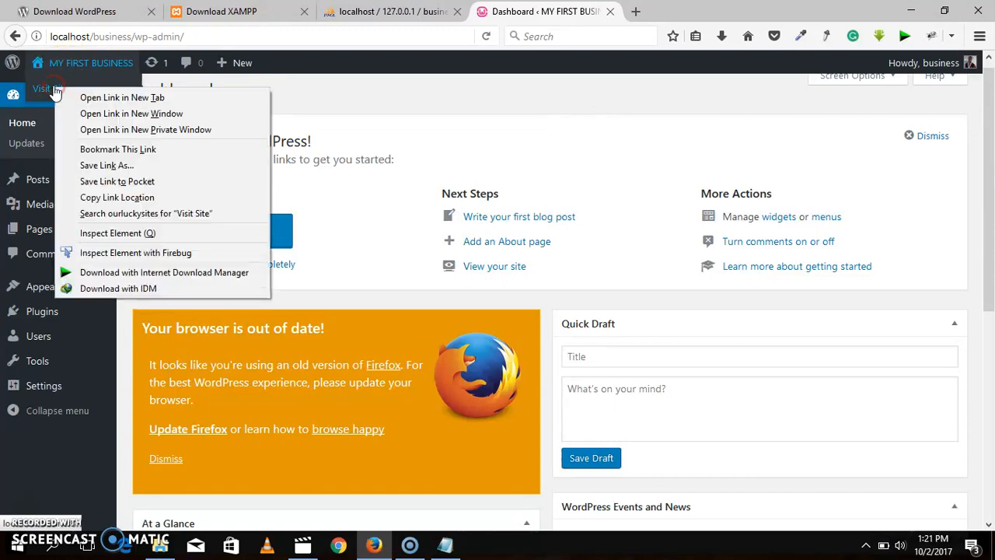
pyautogui.click(113, 97)
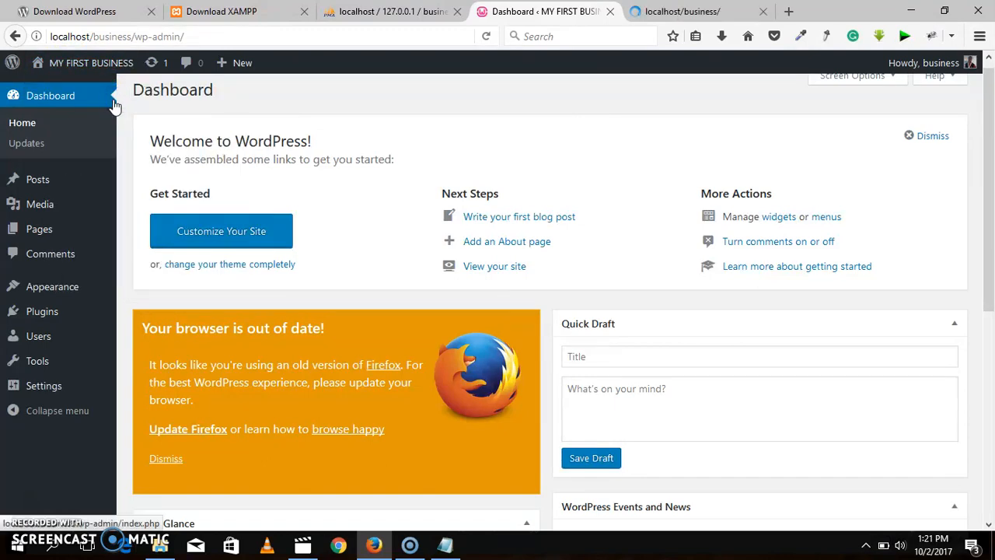
pyautogui.hotkey('ctrl', 'Tab')
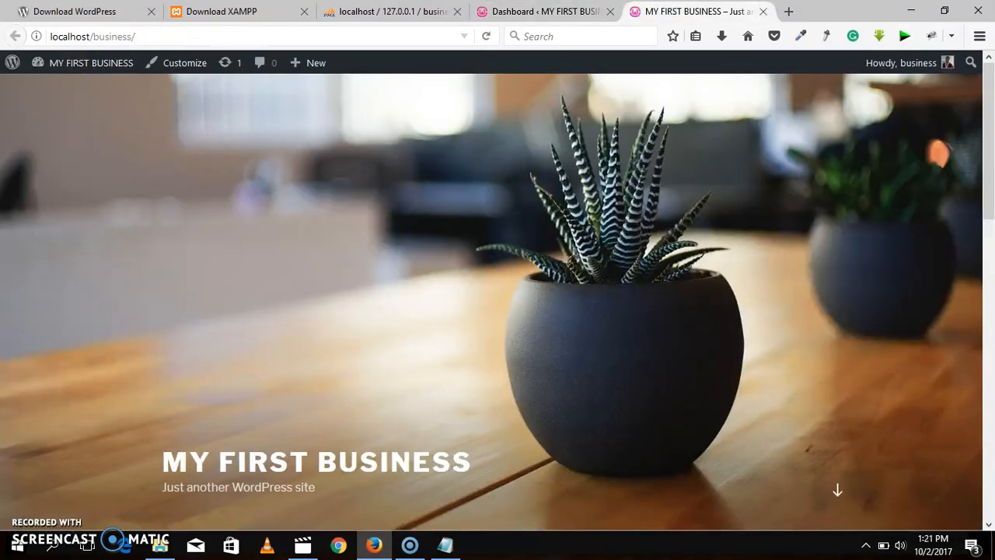
pyautogui.moveTo(989, 128)
pyautogui.mouseDown()
pyautogui.moveTo(991, 367)
pyautogui.moveTo(984, 73)
pyautogui.moveTo(991, 408)
pyautogui.moveTo(992, 125)
pyautogui.mouseUp()
# Step: Compare the WordPress dashboard with the site's home page and return to the dashboard
pyautogui.click(545, 12)
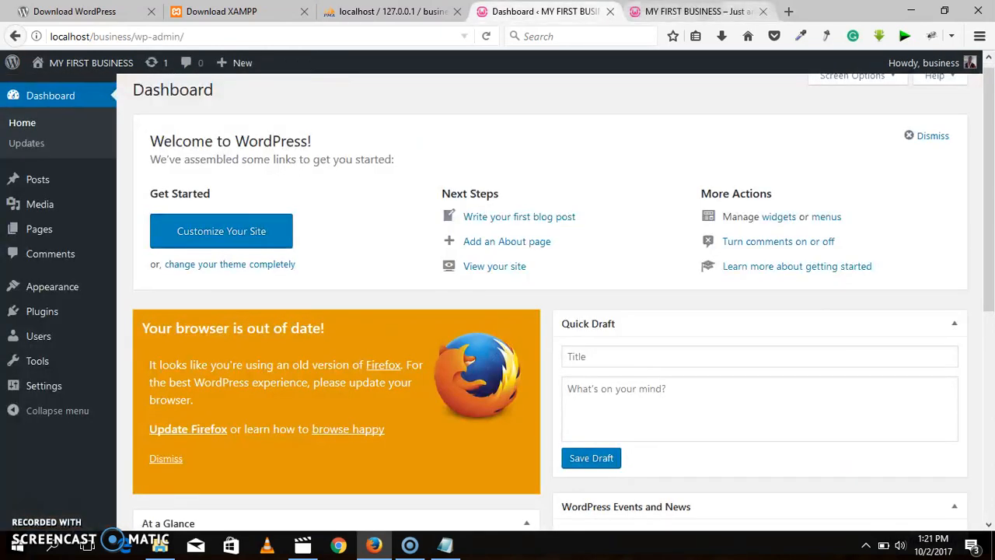
pyautogui.click(693, 11)
pyautogui.click(545, 11)
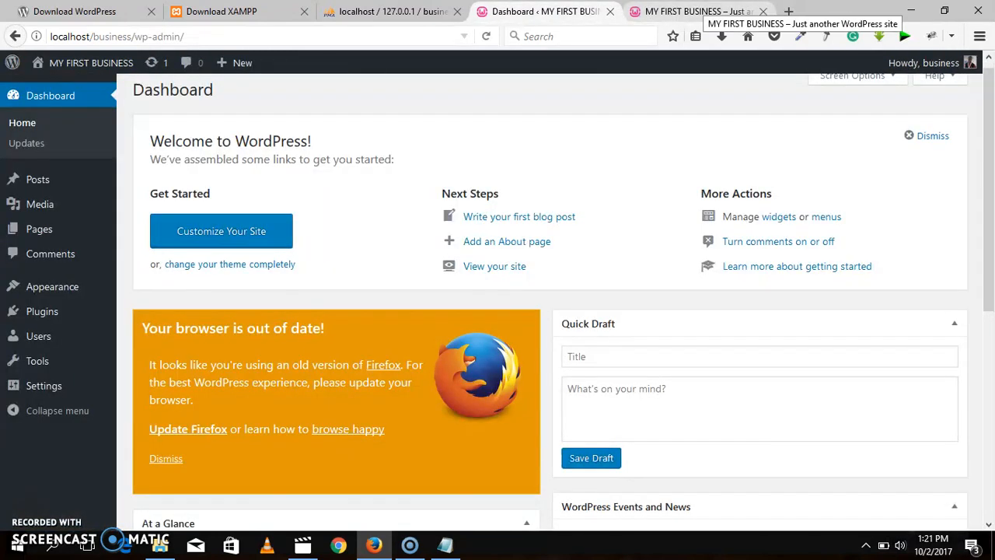
pyautogui.click(693, 11)
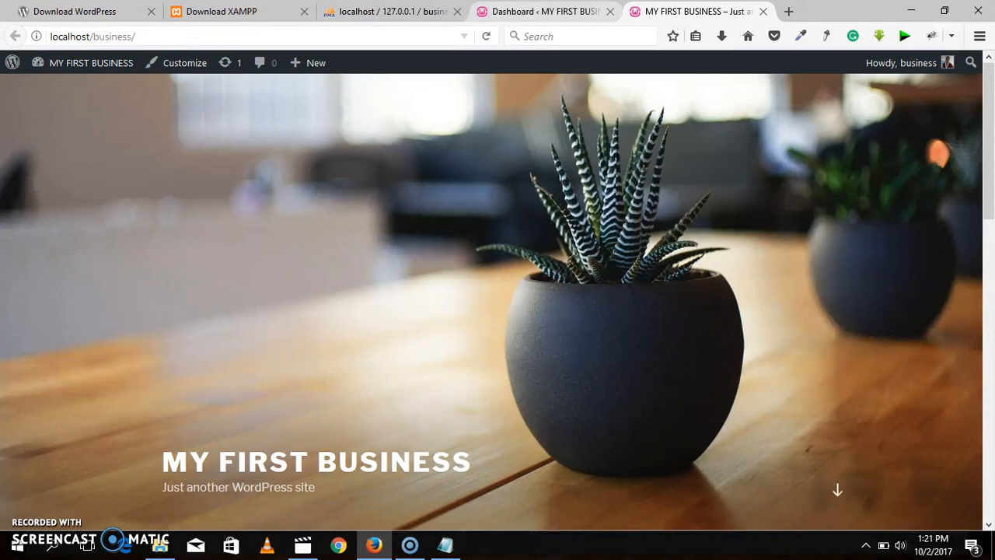
pyautogui.click(546, 12)
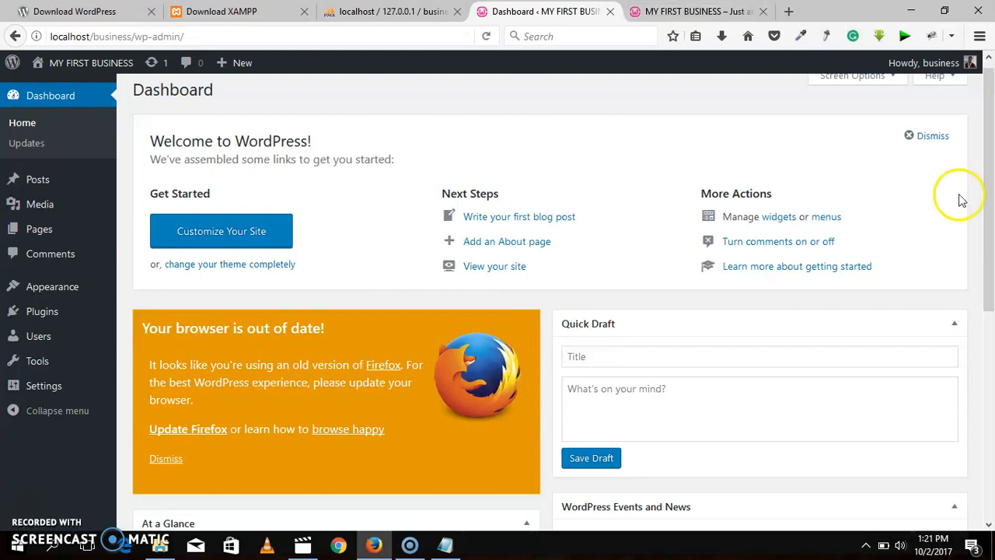
# Step: Go to the theme management page and search the installed themes for zerif
pyautogui.scroll(1, 989, 122)
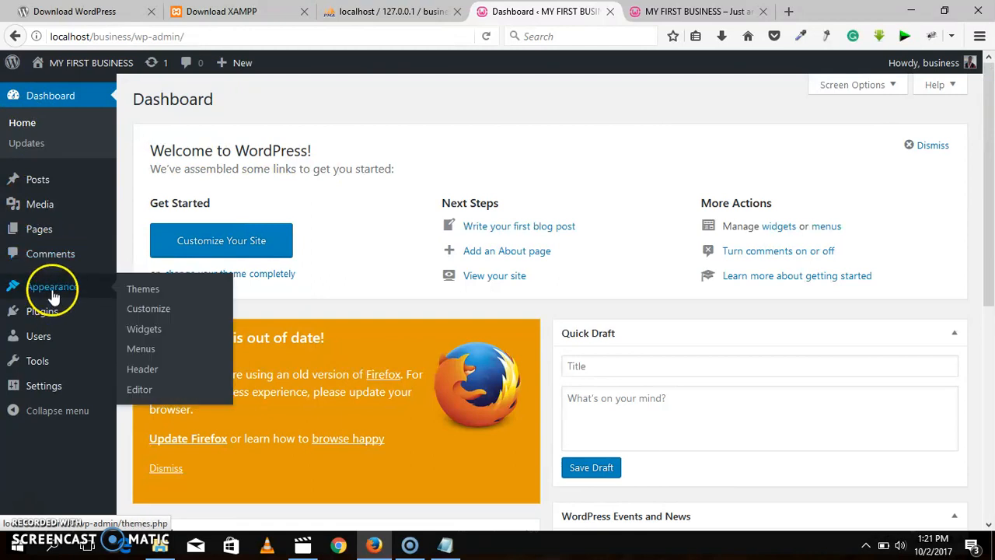
pyautogui.click(53, 295)
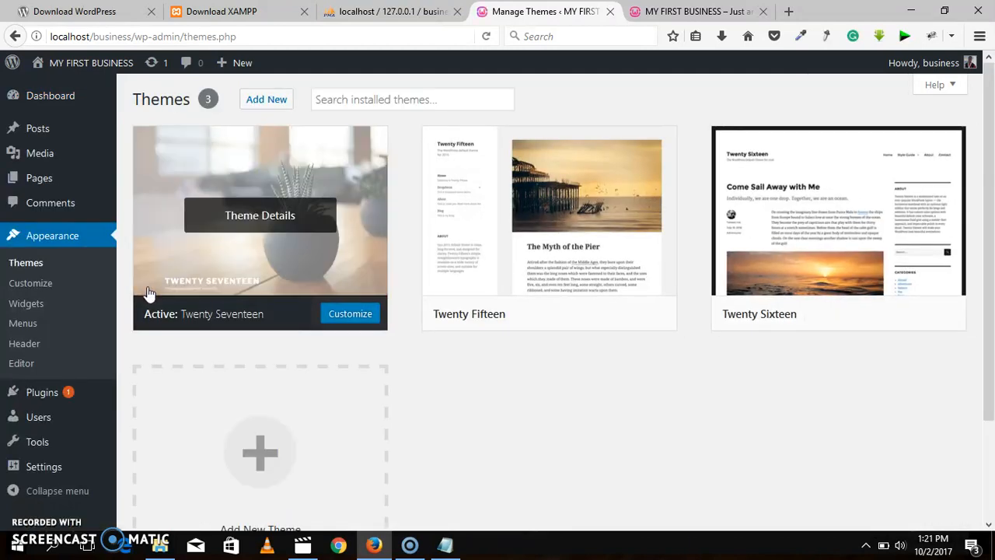
pyautogui.click(409, 98)
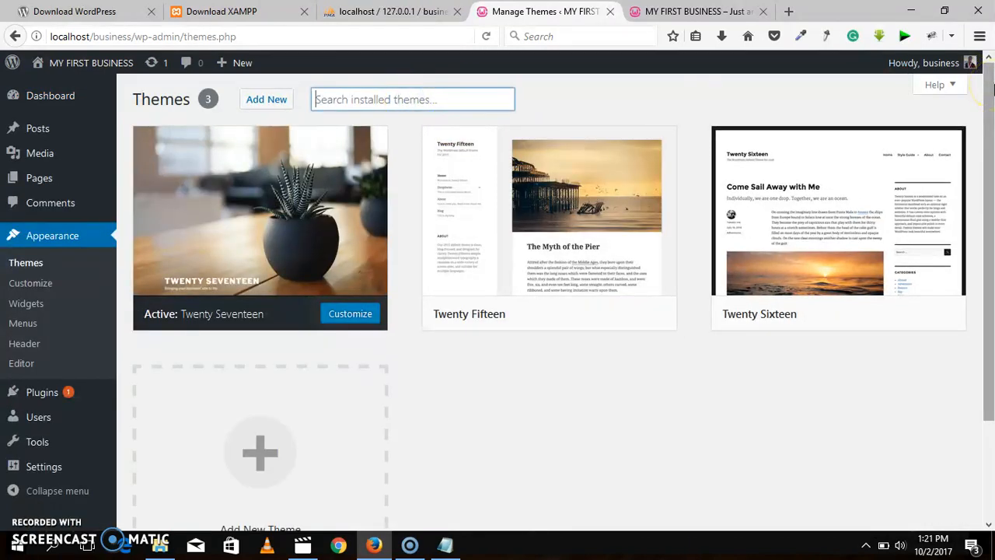
pyautogui.write('zerif')
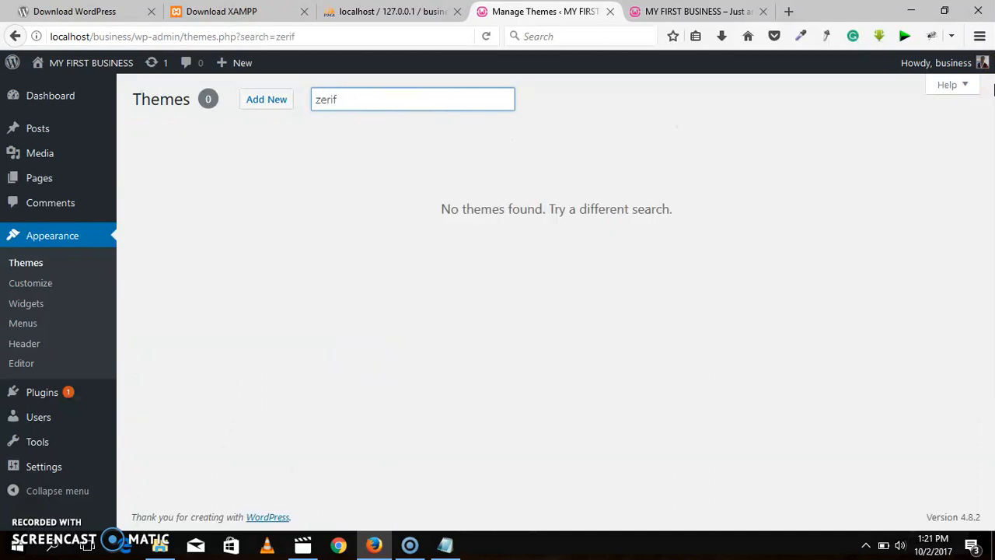
# Step: Start adding a new theme and search the WordPress theme directory for zerif lite
pyautogui.click(280, 107)
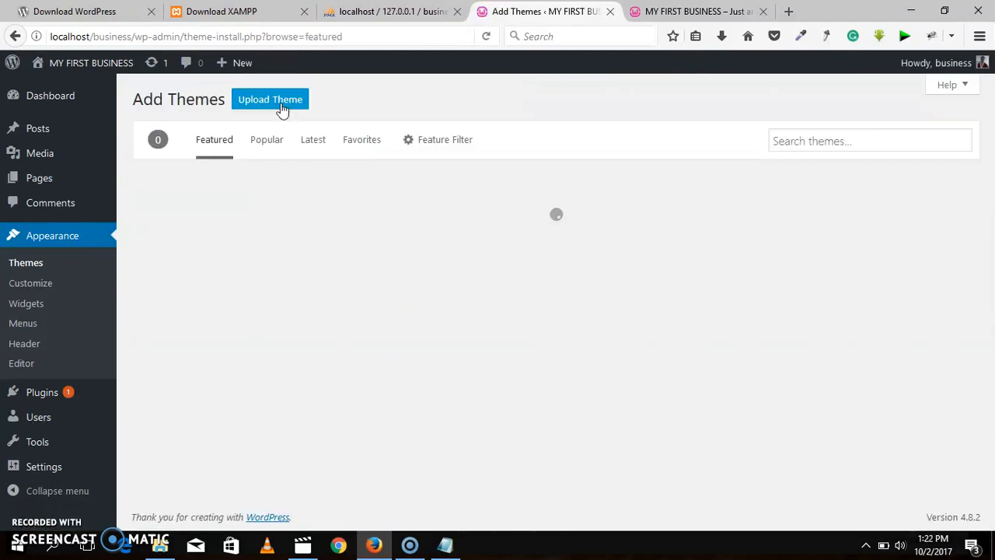
pyautogui.click(825, 143)
pyautogui.write('zerf')
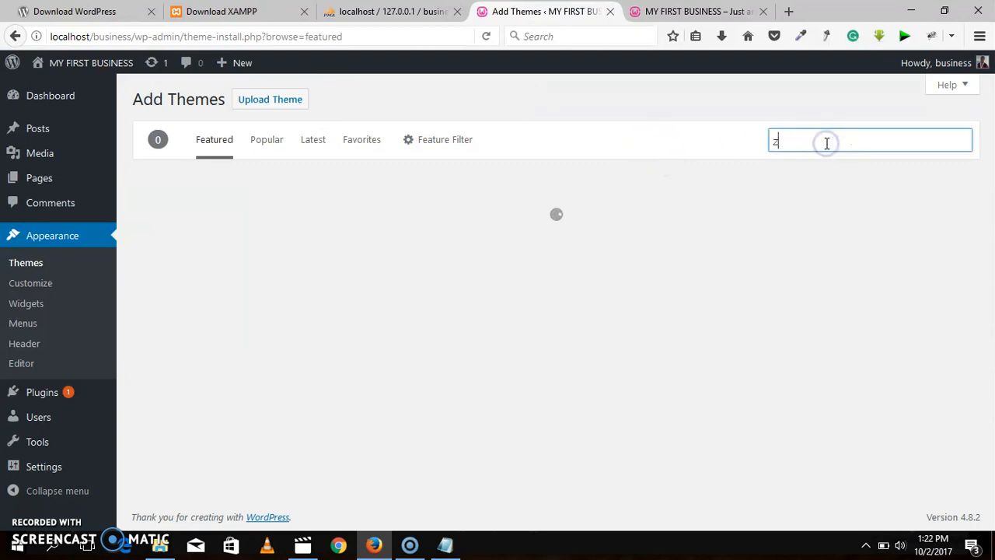
pyautogui.press('BackSpace')
pyautogui.press('BackSpace')
pyautogui.write('if')
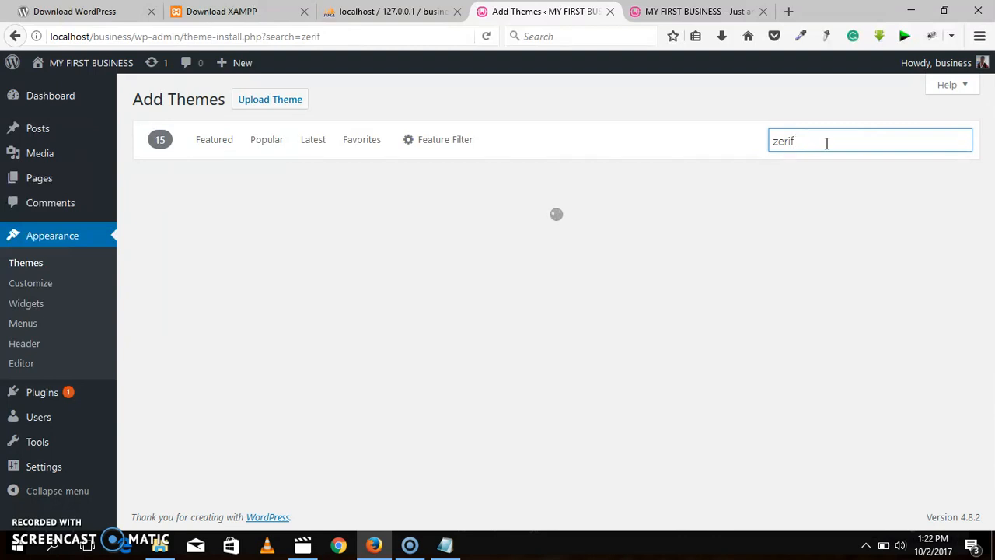
pyautogui.write(' lite')
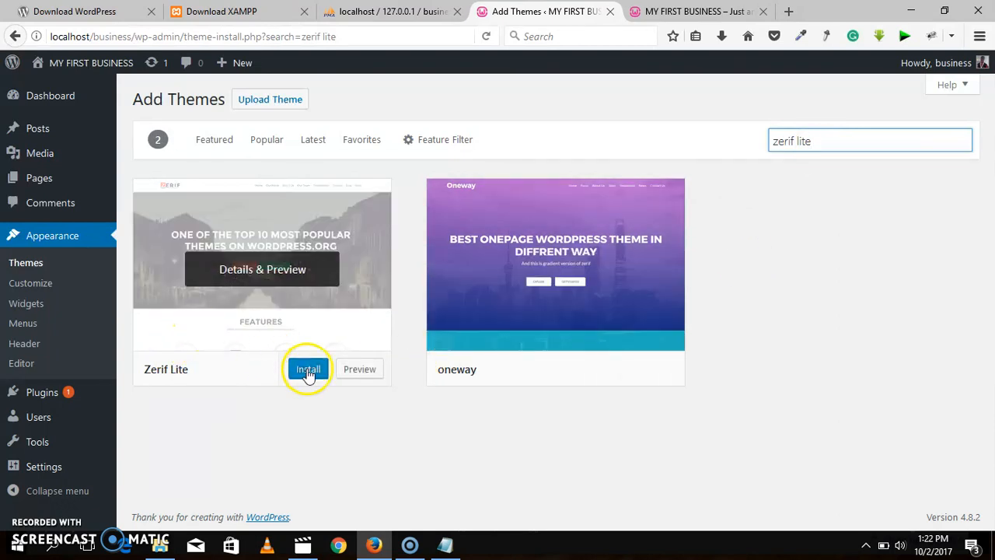
# Step: Install the Zerif Lite theme, retrying the installation if needed, and activate it
pyautogui.click(307, 370)
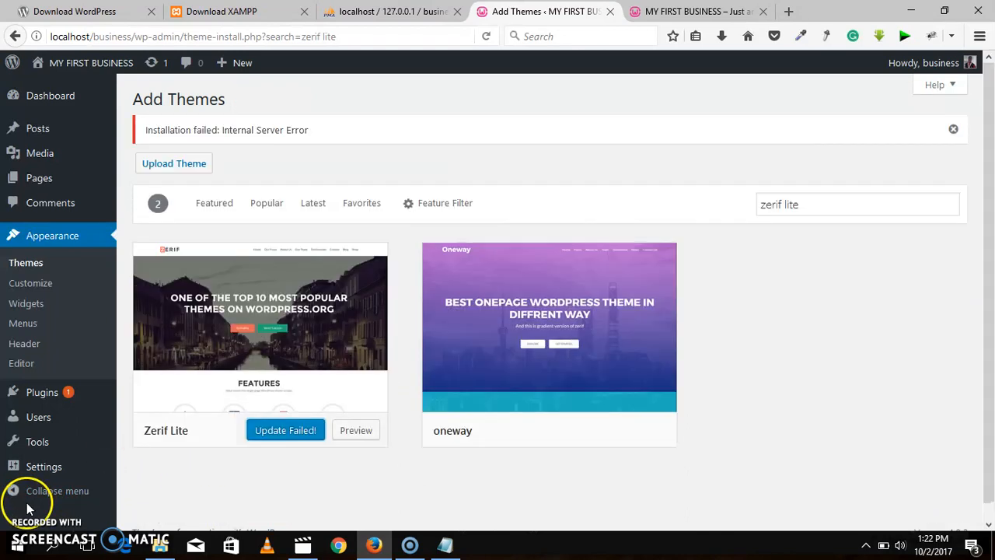
pyautogui.click(269, 433)
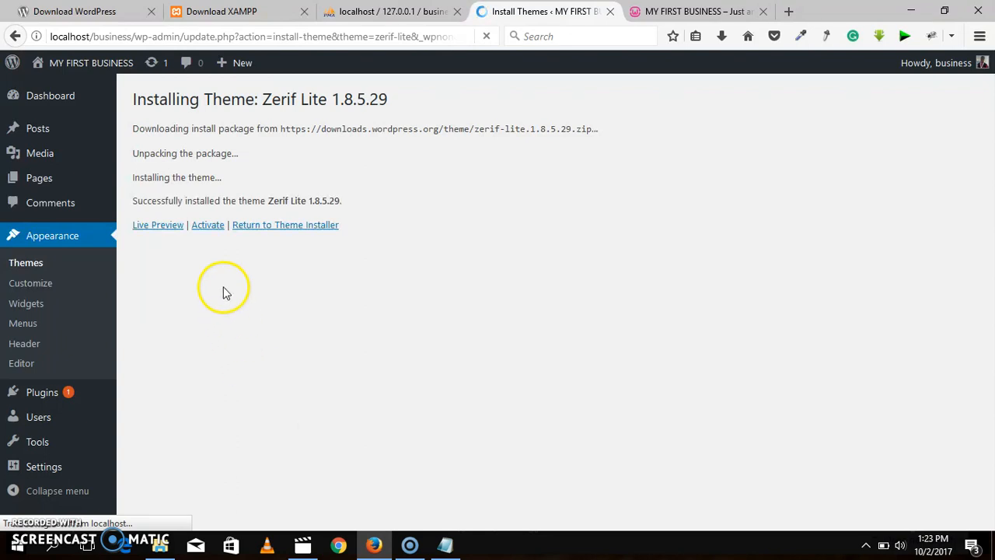
pyautogui.click(212, 230)
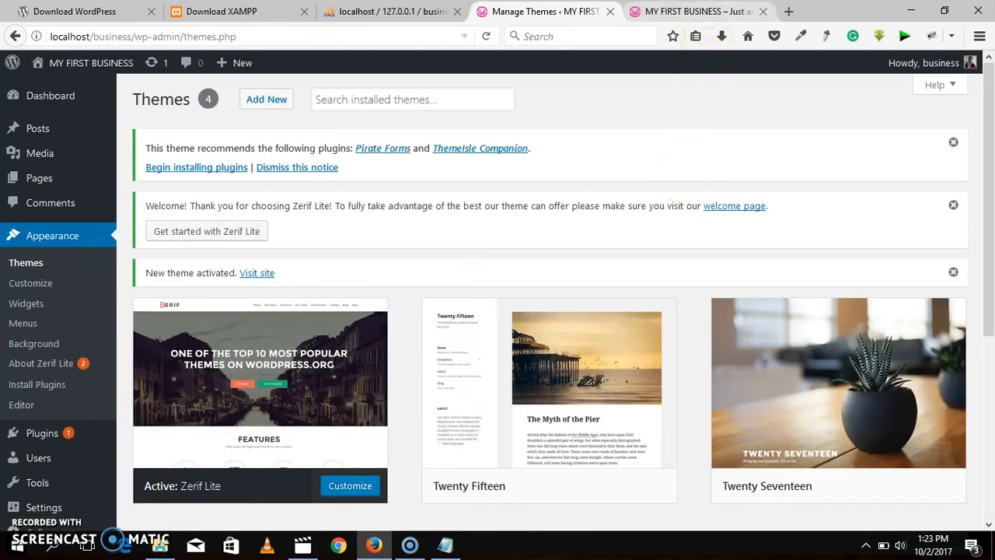
# Step: Reload the MY FIRST BUSINESS home page and examine it with the Zerif Lite theme
pyautogui.click(703, 12)
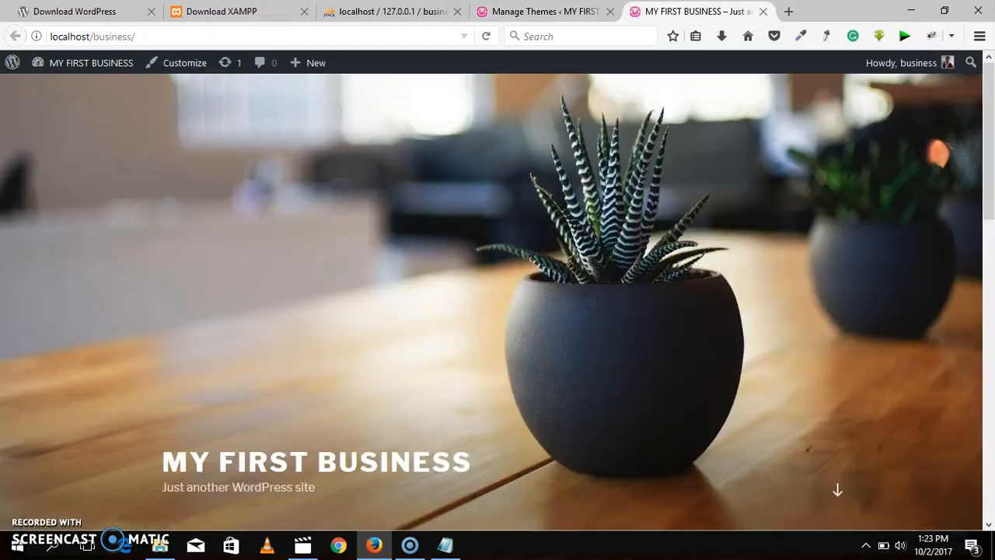
pyautogui.click(490, 39)
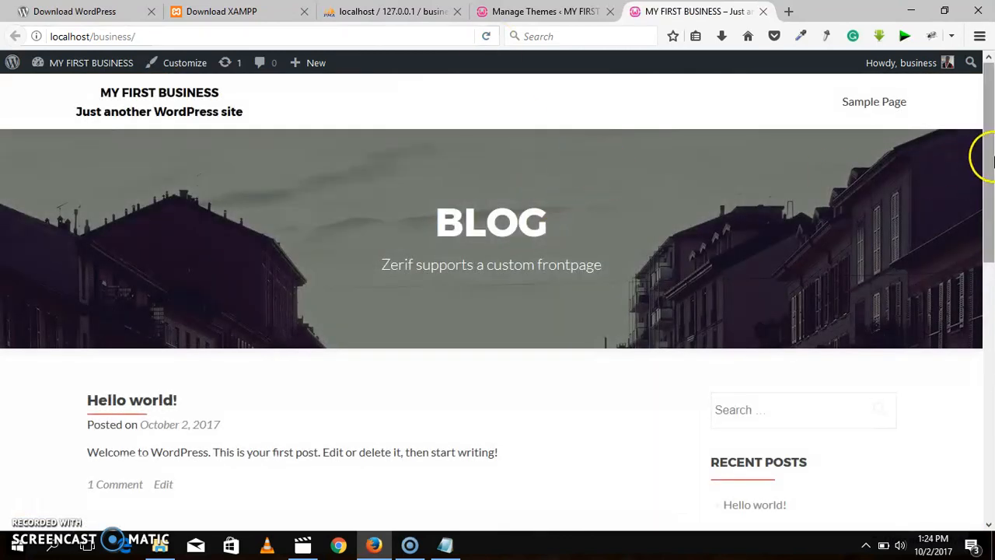
pyautogui.moveTo(989, 124)
pyautogui.mouseDown()
pyautogui.moveTo(991, 490)
pyautogui.moveTo(991, 113)
pyautogui.mouseUp()
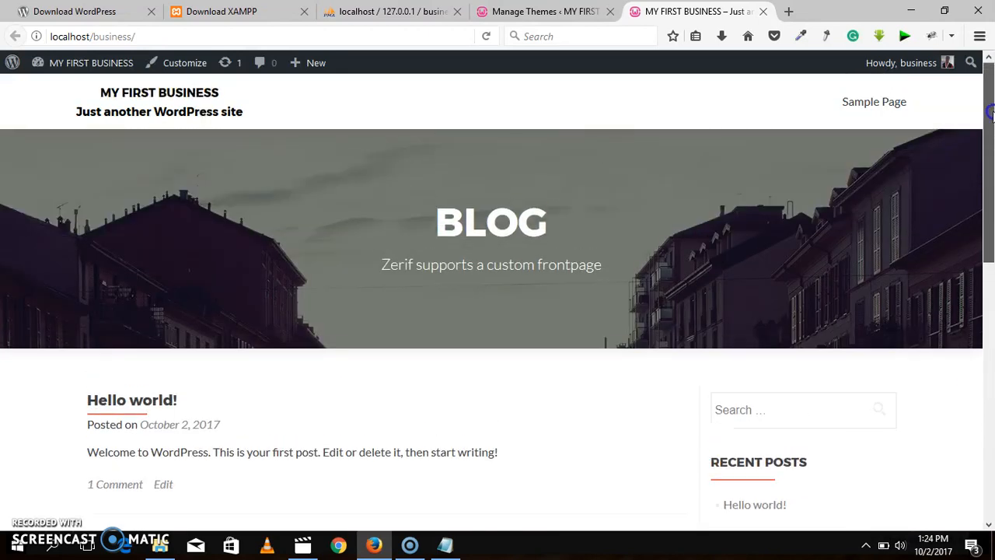
# Step: Return to the Manage Themes page and move its browser tab ahead of the phpMyAdmin tab
pyautogui.click(568, 11)
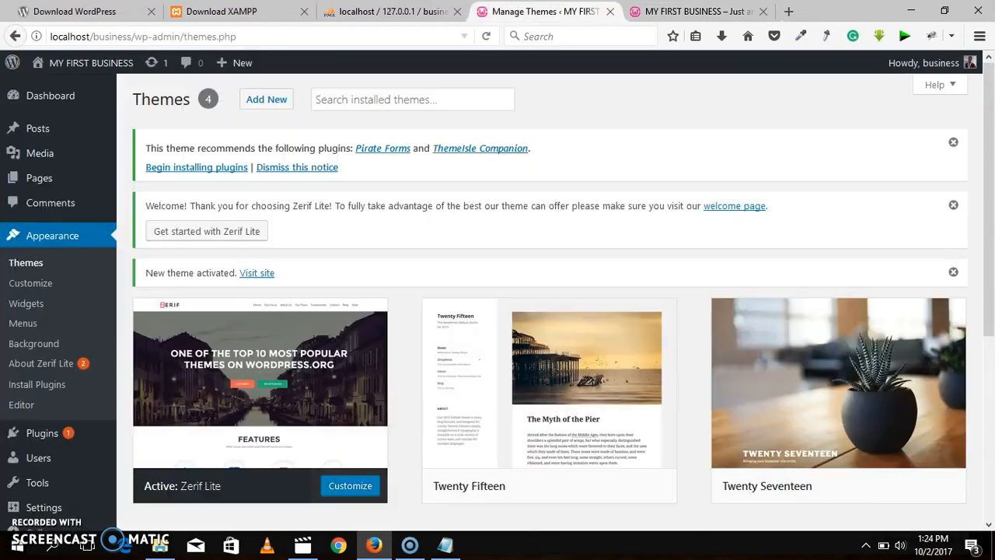
pyautogui.moveTo(567, 11); pyautogui.dragTo(404, 11)
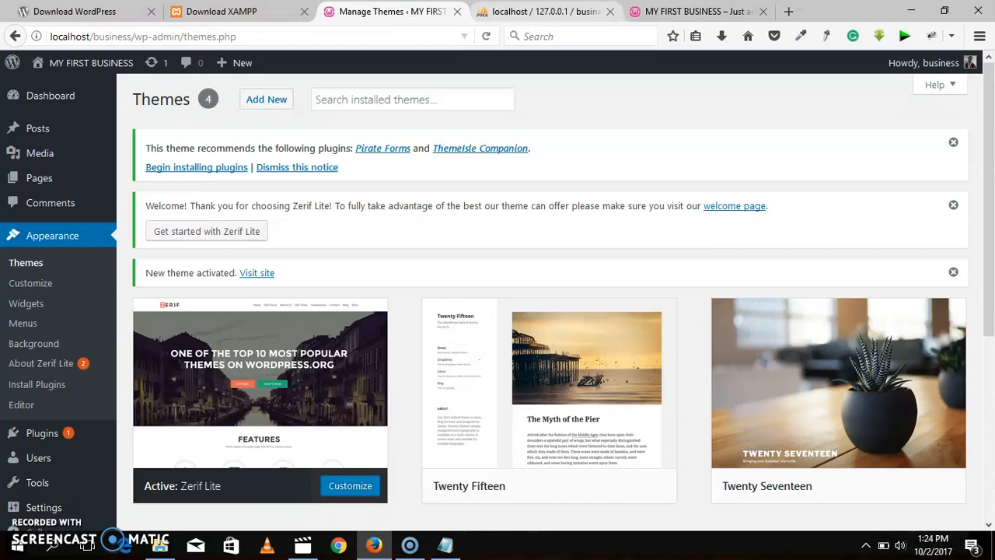